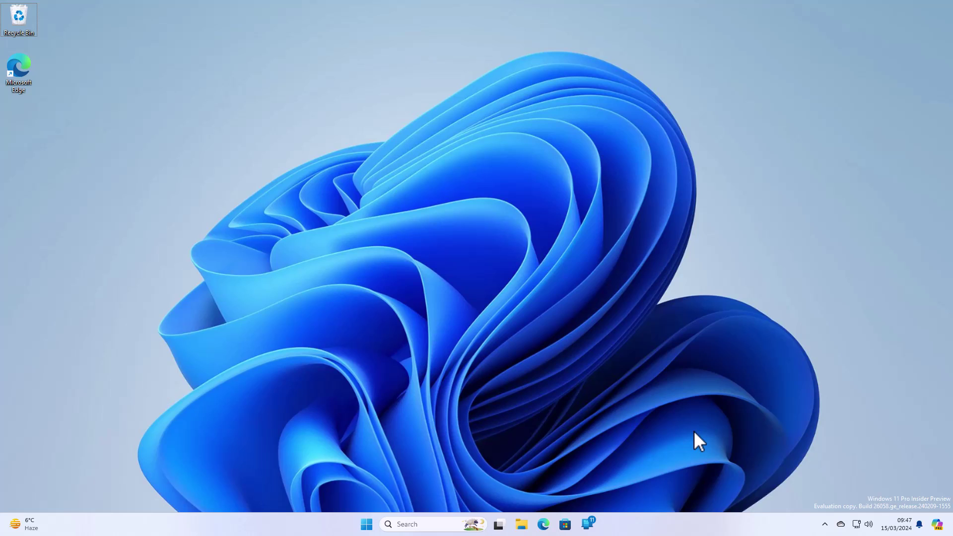
# Turn on Enable sudo under System > For developers in a maximized Settings window and confirm with Yes
pyautogui.press('super+i')
pyautogui.doubleClick(615, 88)
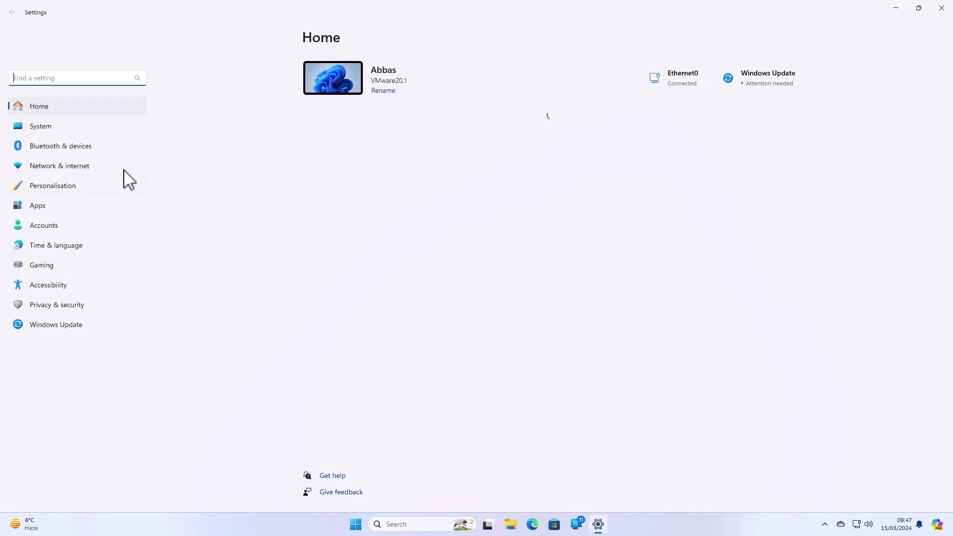
pyautogui.click(64, 128)
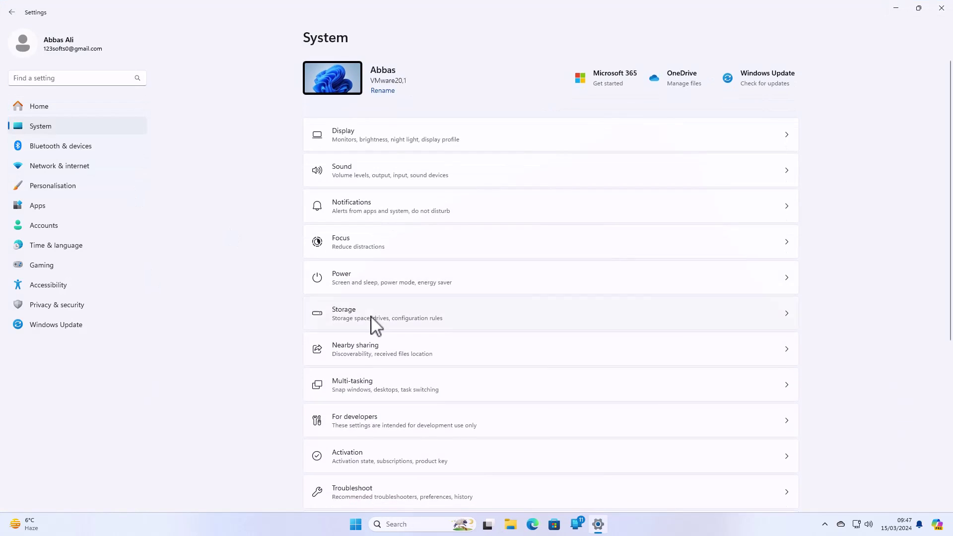
pyautogui.scroll(-3, 372, 320)
pyautogui.scroll(-3, 388, 372)
pyautogui.scroll(-3, 385, 415)
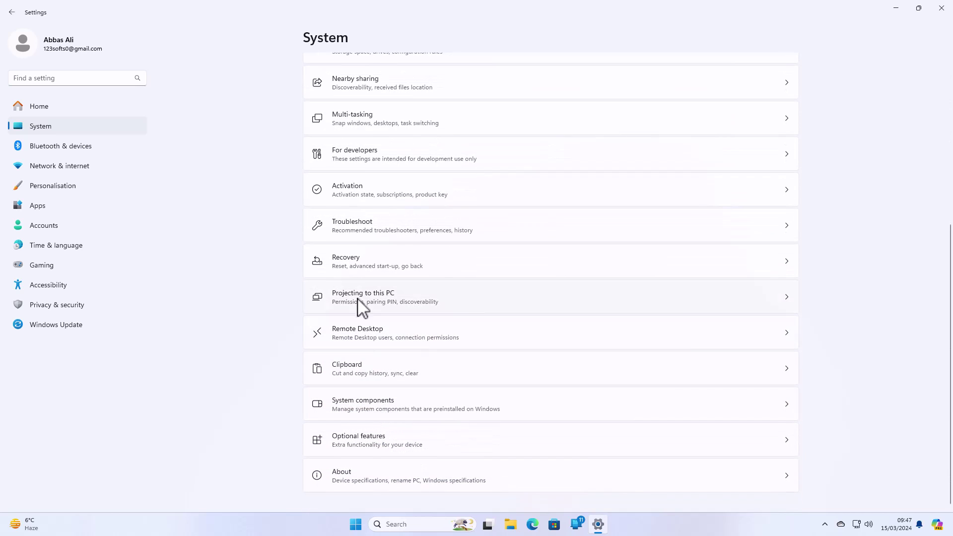
pyautogui.click(369, 161)
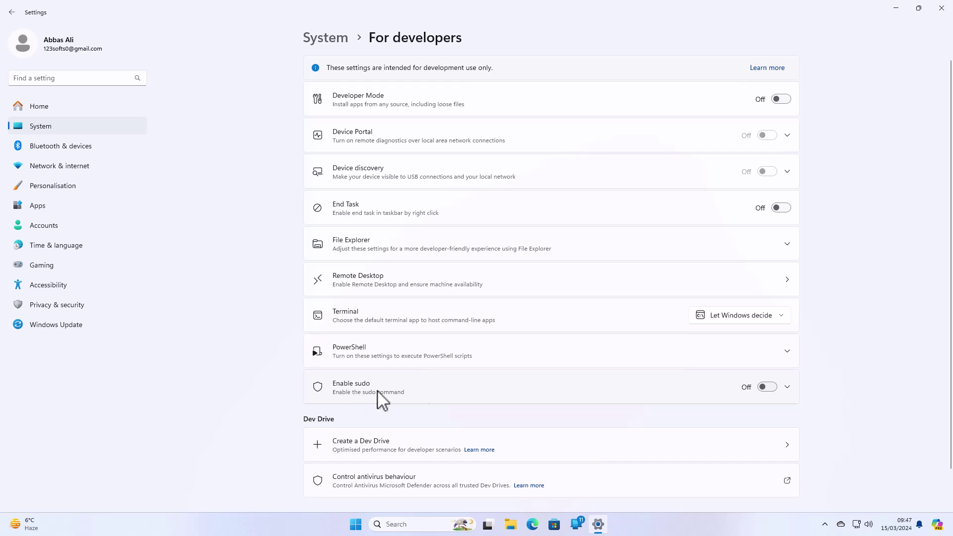
pyautogui.scroll(-1, 773, 402)
pyautogui.click(766, 347)
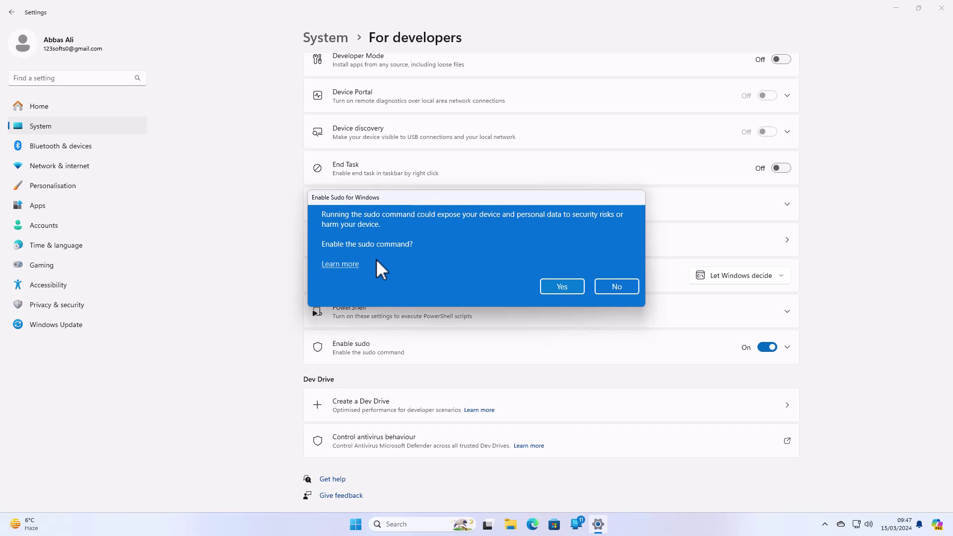
pyautogui.click(565, 287)
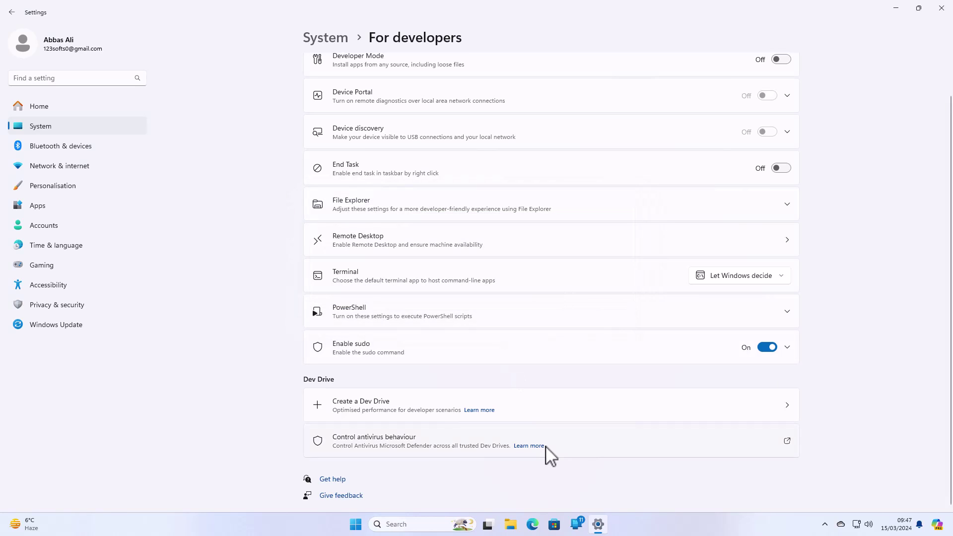
# Expand Enable sudo and set 'Configure how sudo runs applications' to Inline
pyautogui.click(788, 348)
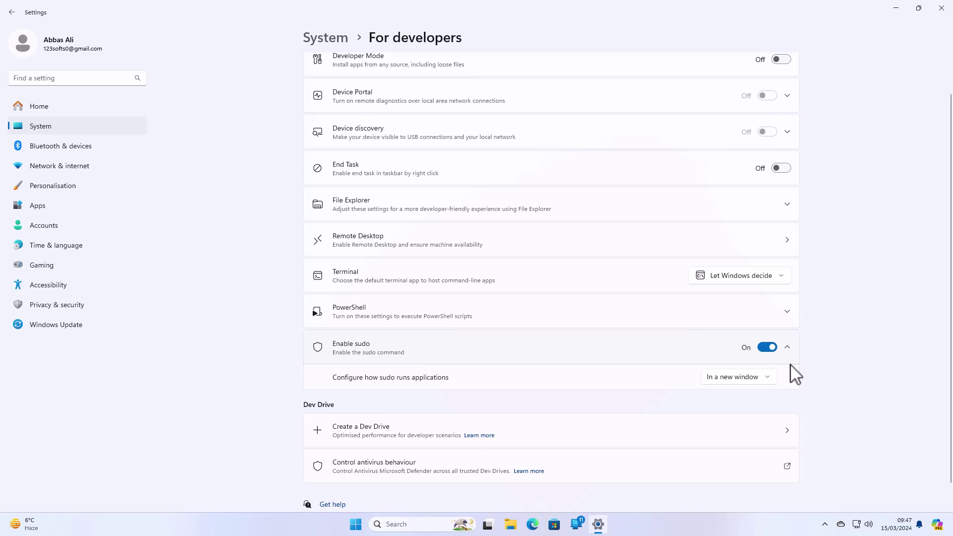
pyautogui.scroll(-1, 792, 365)
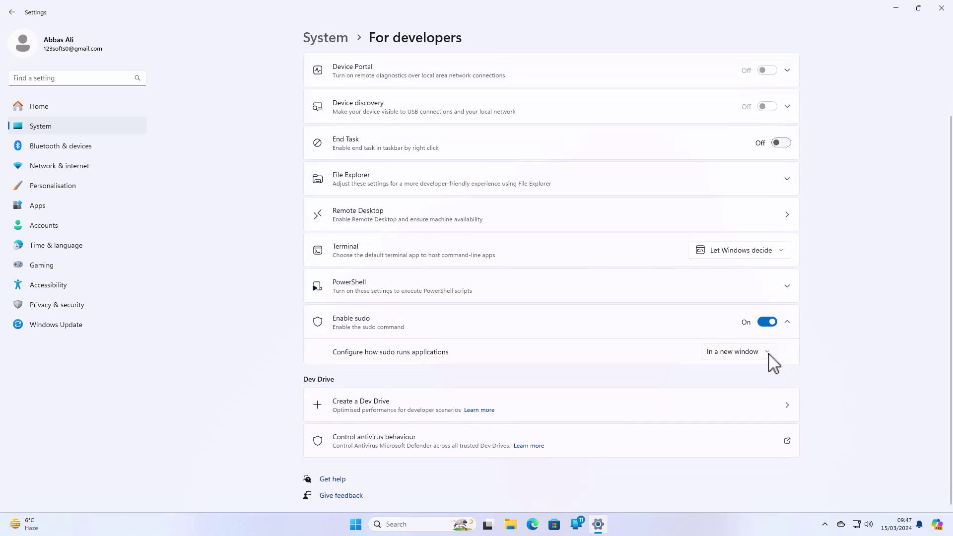
pyautogui.click(769, 353)
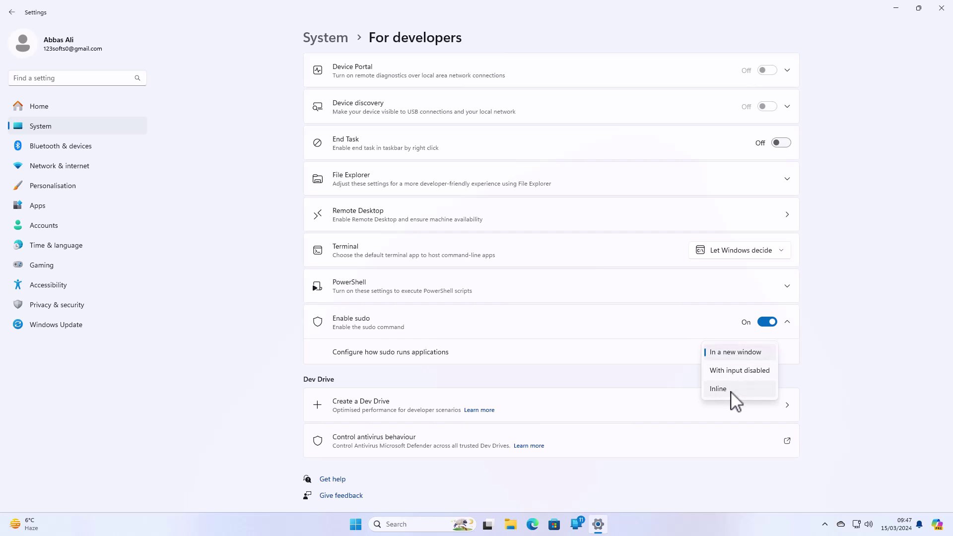
pyautogui.click(729, 389)
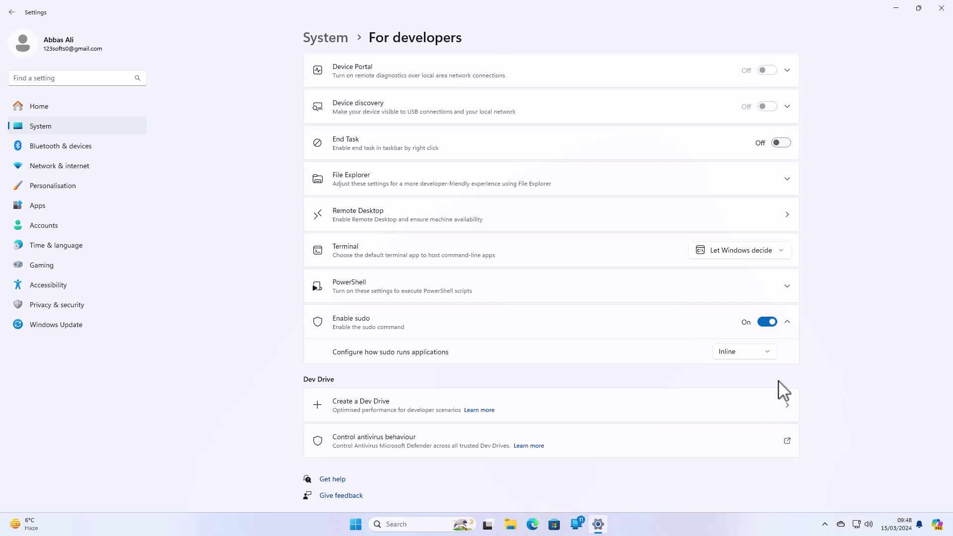
# Cycle sudo's run mode through 'In a new window' and 'With input disabled', ending on Inline
pyautogui.click(760, 351)
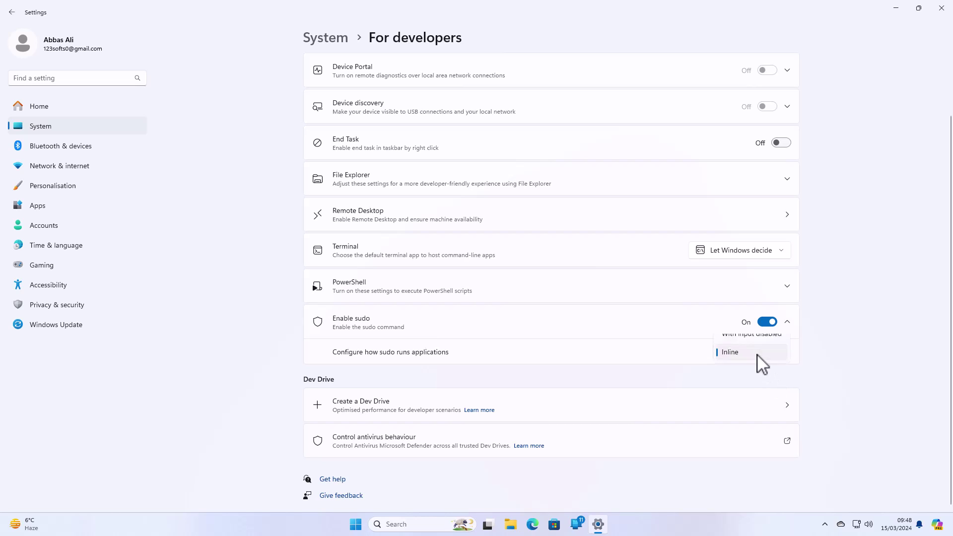
pyautogui.click(748, 316)
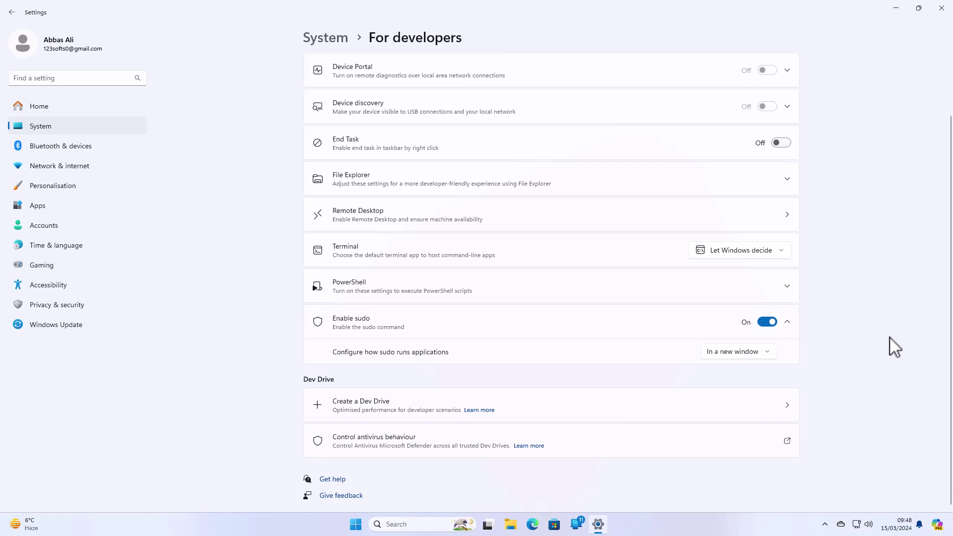
pyautogui.click(745, 351)
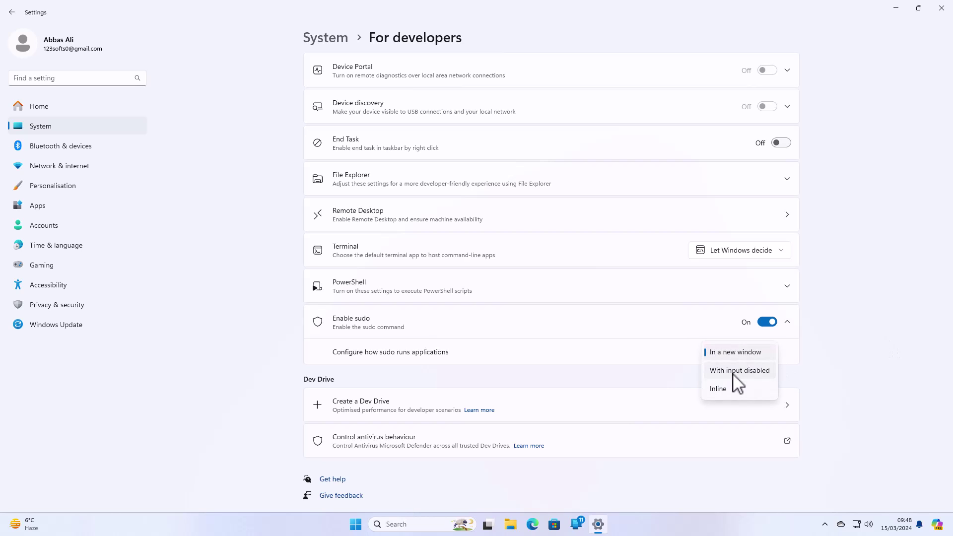
pyautogui.click(737, 370)
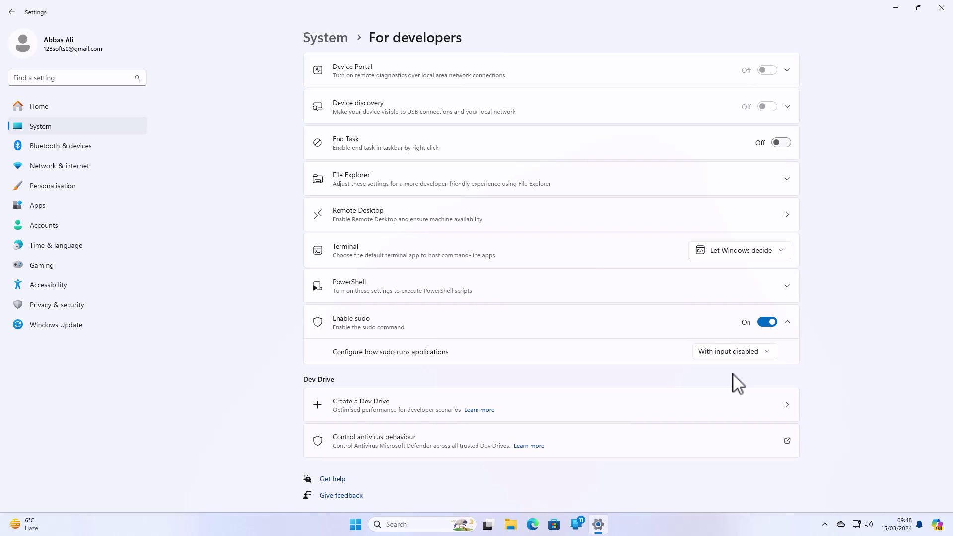
pyautogui.click(733, 351)
pyautogui.click(715, 370)
# Restore the Settings window from full screen, switch Enable sudo off, and close Settings
pyautogui.click(918, 8)
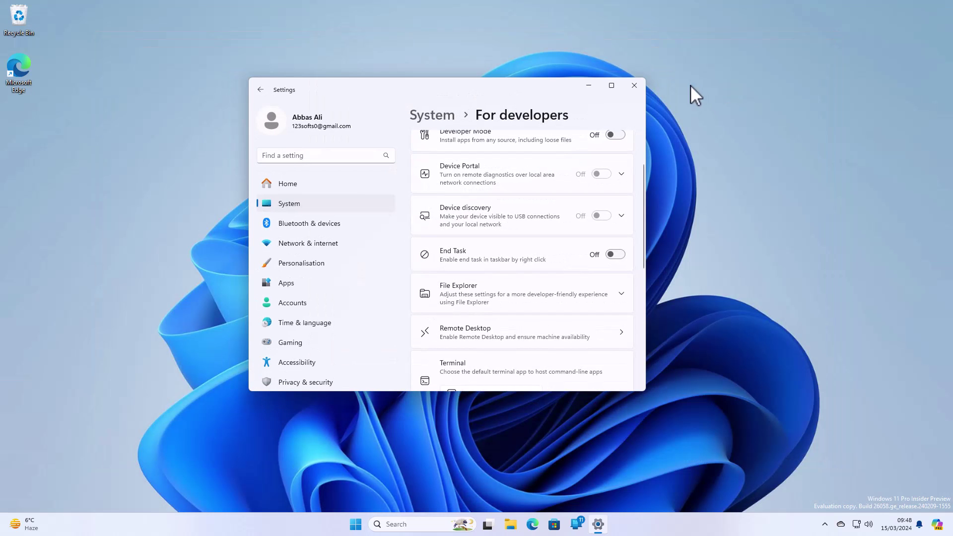
pyautogui.scroll(-2, 573, 301)
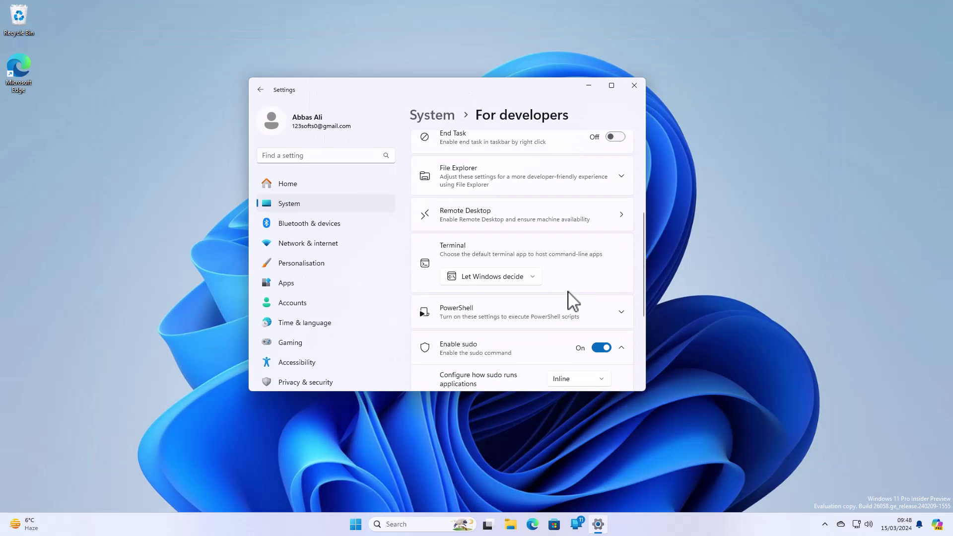
pyautogui.scroll(-2, 573, 301)
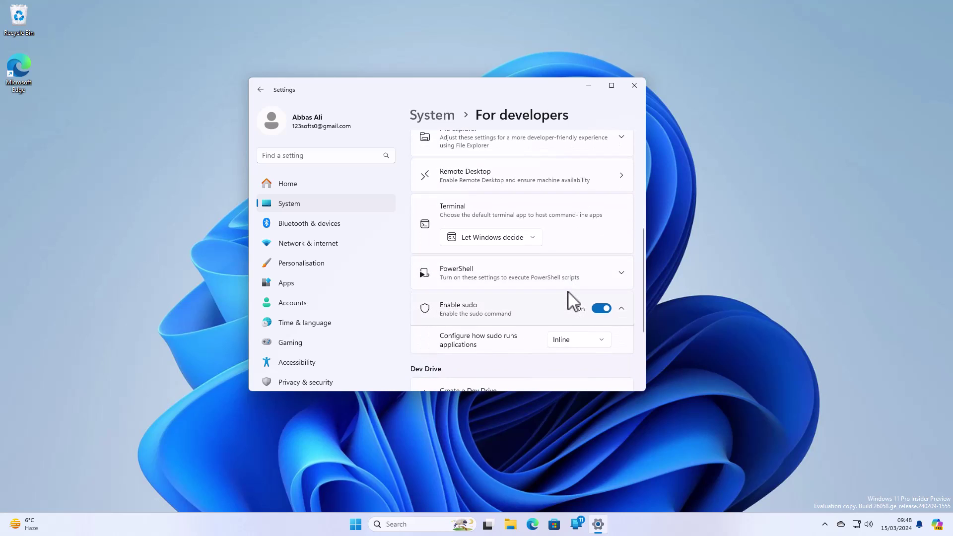
pyautogui.click(601, 308)
pyautogui.click(634, 86)
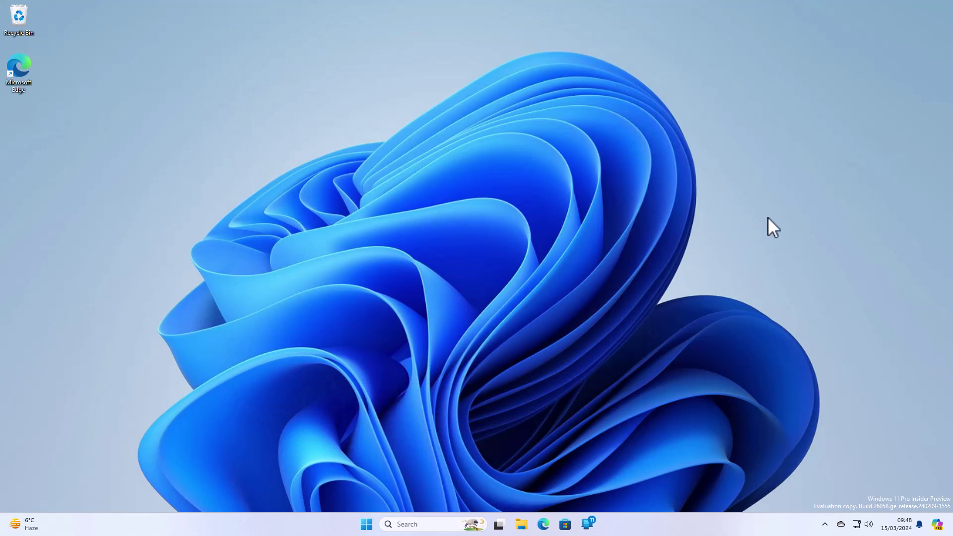
# Launch Terminal as administrator from a Start search for 'term'
pyautogui.press('super')
pyautogui.write('term')
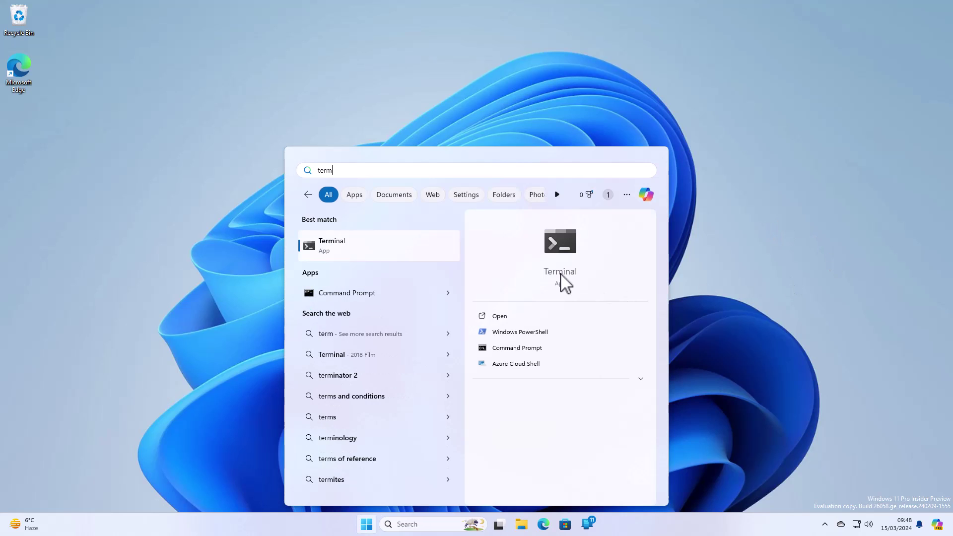
pyautogui.rightClick(351, 252)
pyautogui.click(390, 258)
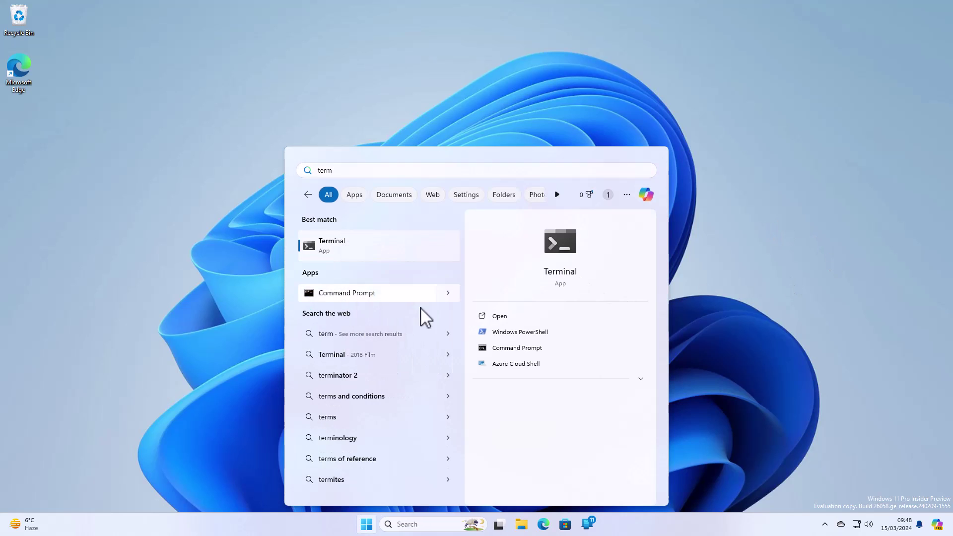
# Approve the admin prompt and run 'sudo config --enable normal', which reports Inline mode
pyautogui.click(454, 350)
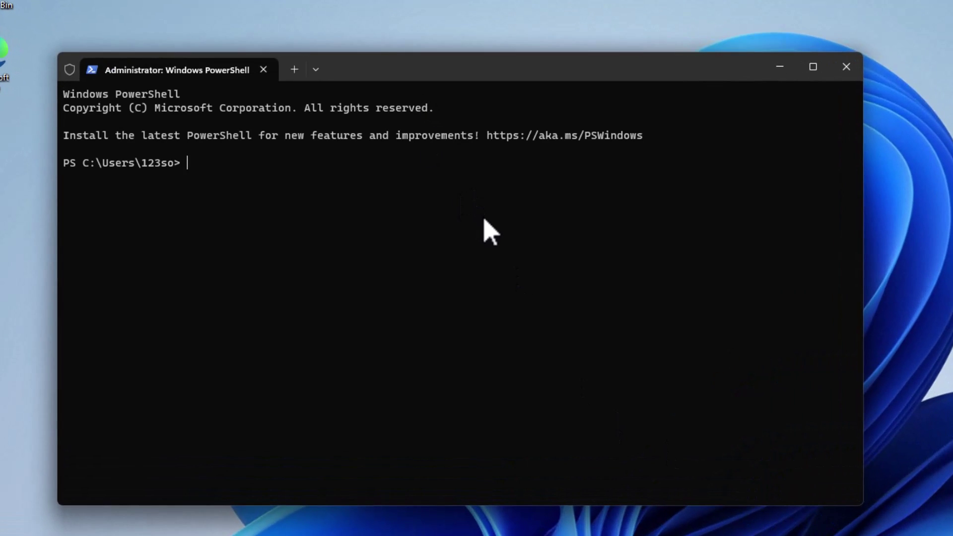
pyautogui.write('sudo ')
pyautogui.write('c')
pyautogui.write('in')
pyautogui.press('BackSpace')
pyautogui.press('BackSpace')
pyautogui.write('onfi')
pyautogui.press('BackSpace')
pyautogui.press('BackSpace')
pyautogui.write('fig --e')
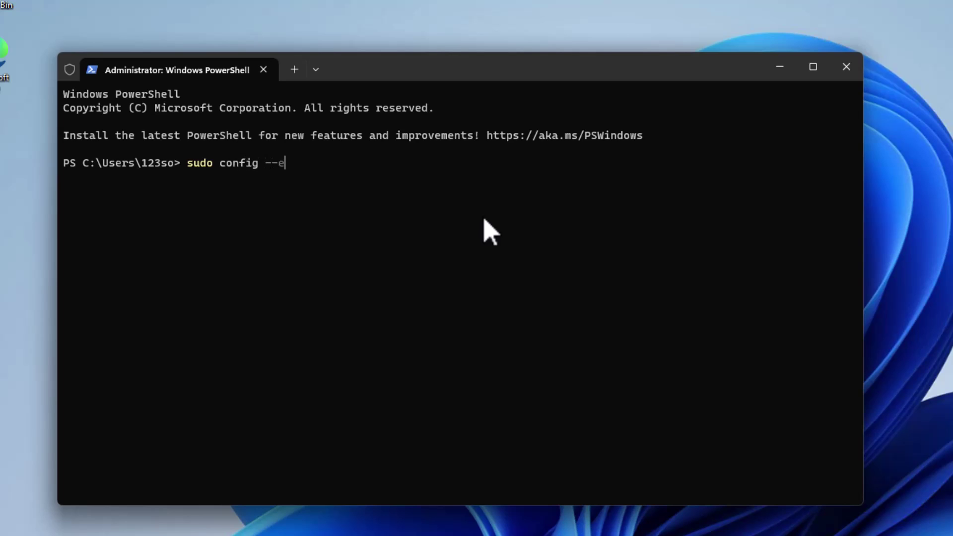
pyautogui.write('nable ')
pyautogui.write('normal')
pyautogui.press('Return')
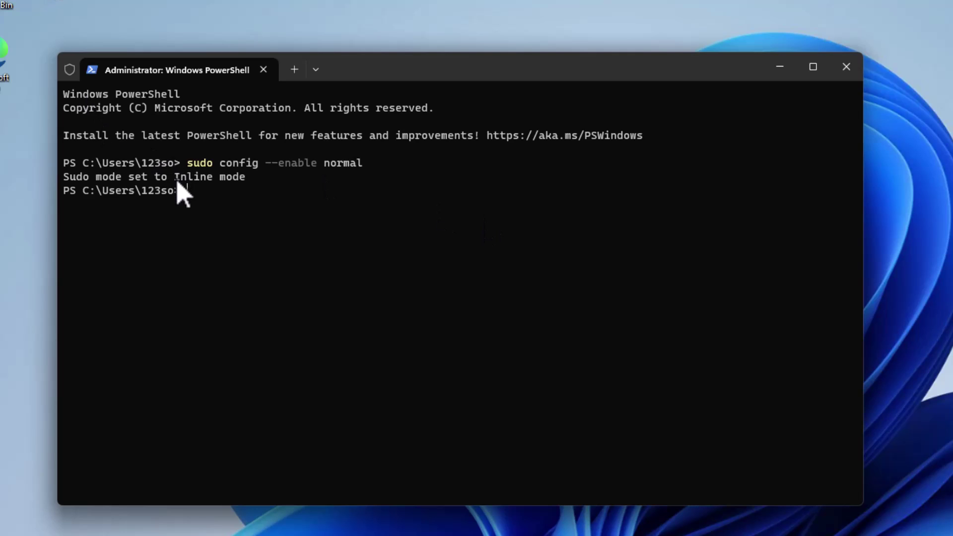
pyautogui.moveTo(174, 177); pyautogui.dragTo(240, 176)
pyautogui.click(294, 201)
# Run 'sudo config --enable forceNewWindow' to set Force New Window mode
pyautogui.press('Up')
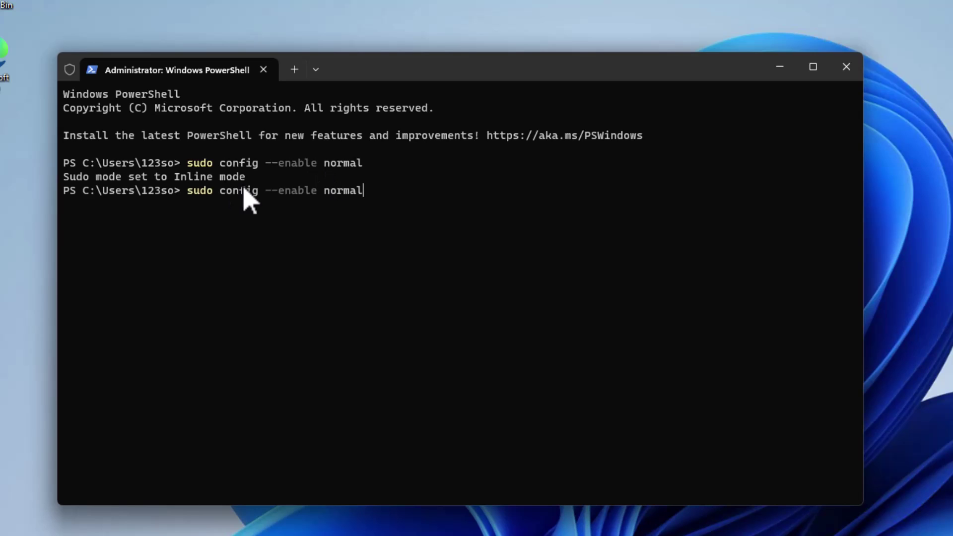
pyautogui.press('BackSpace')
pyautogui.press('BackSpace')
pyautogui.press('BackSpace')
pyautogui.press('BackSpace')
pyautogui.press('BackSpace')
pyautogui.press('BackSpace')
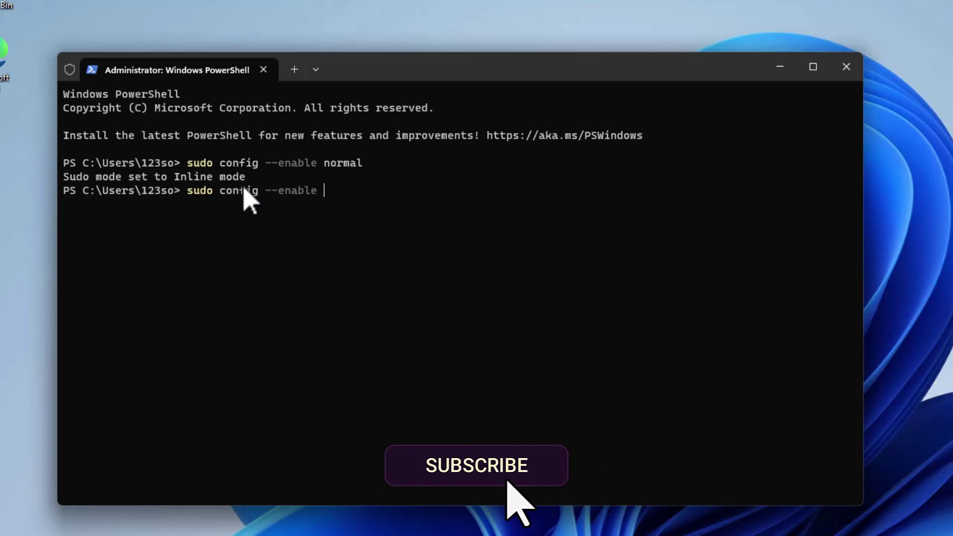
pyautogui.write('for')
pyautogui.write('ce')
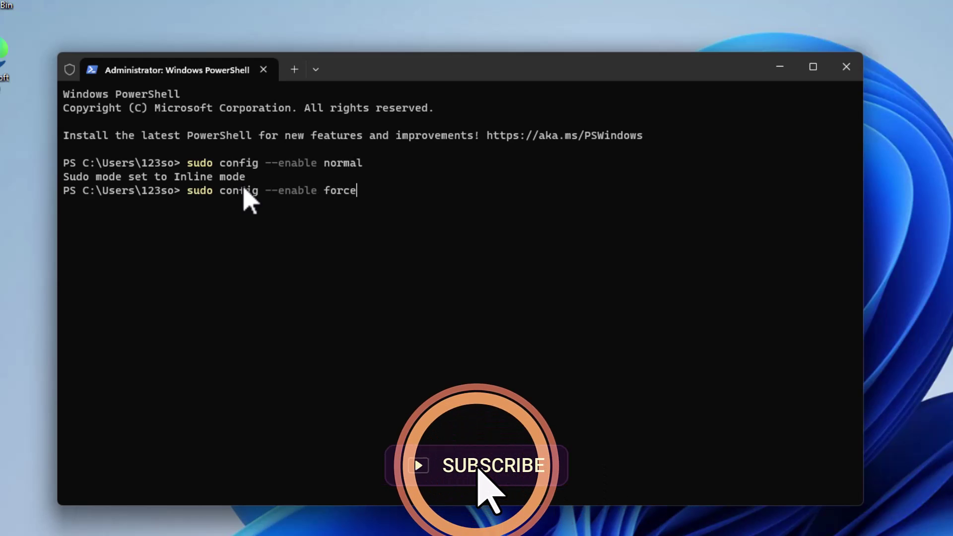
pyautogui.write('NewWin')
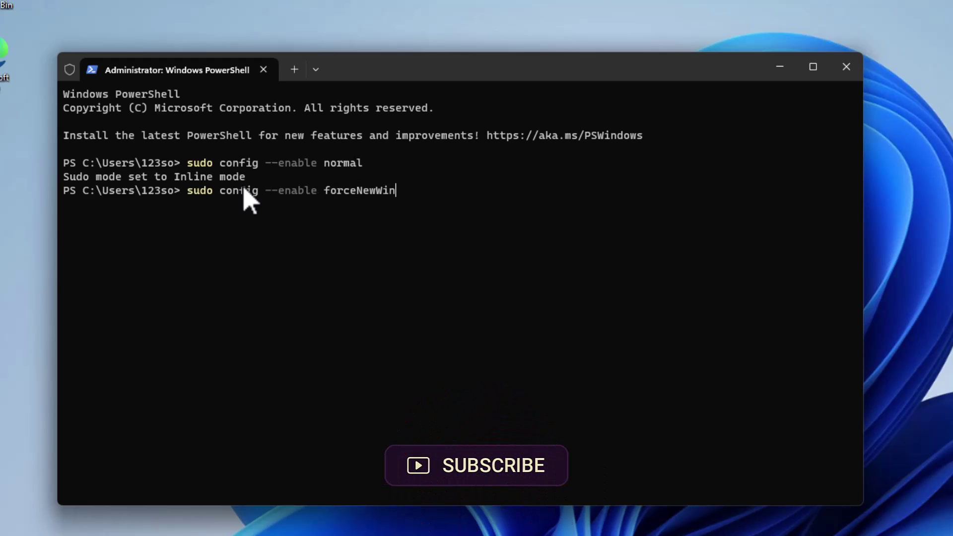
pyautogui.write('dow')
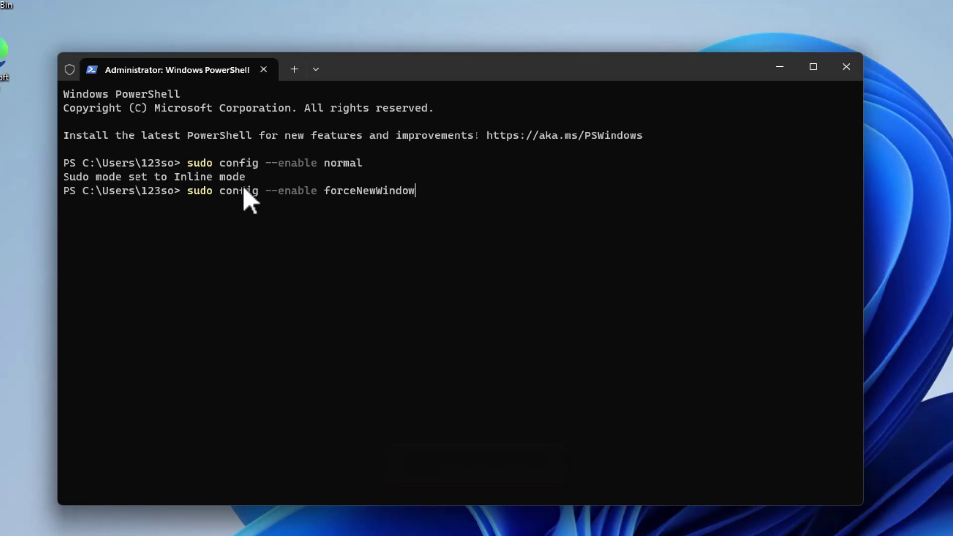
pyautogui.press('Return')
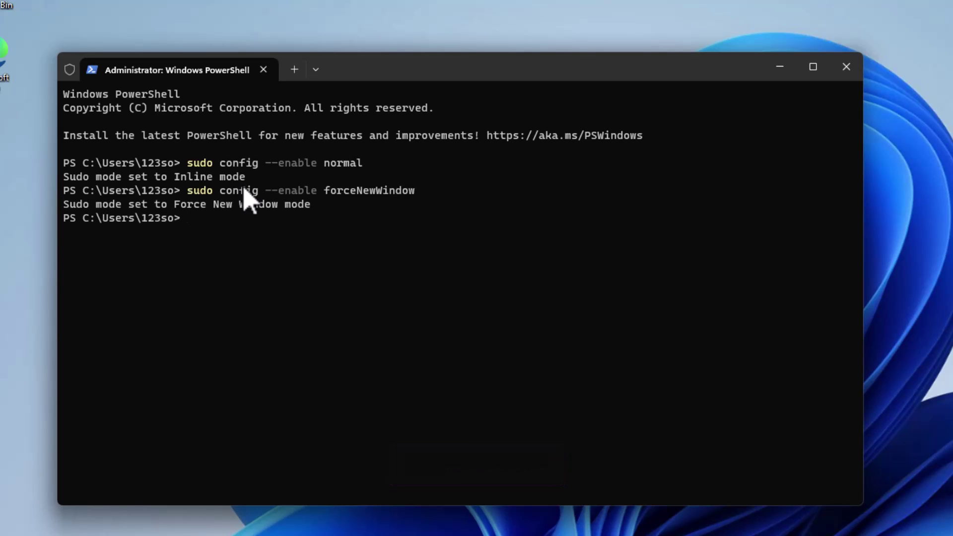
# Retry the command with capitalised 'ForceNewWindow', which sudo rejects
pyautogui.press('Up')
pyautogui.press('Left')
pyautogui.press('Left')
pyautogui.press('Left')
pyautogui.press('Left')
pyautogui.press('Left')
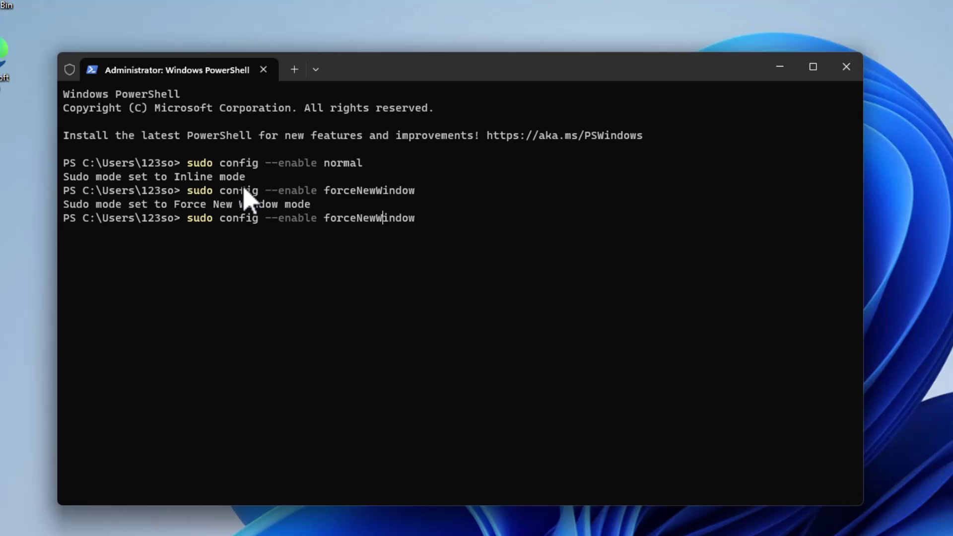
pyautogui.press('Left')
pyautogui.press('Left')
pyautogui.press('Left')
pyautogui.press('Left')
pyautogui.press('Left')
pyautogui.press('Left')
pyautogui.press('Left')
pyautogui.press('Left')
pyautogui.press('BackSpace')
pyautogui.write('F')
pyautogui.press('Return')
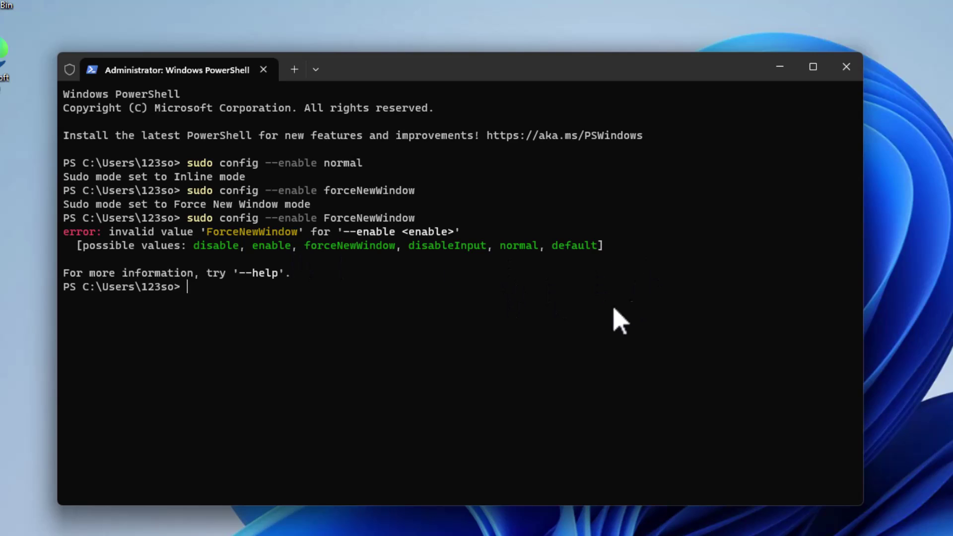
pyautogui.moveTo(325, 217); pyautogui.dragTo(428, 218)
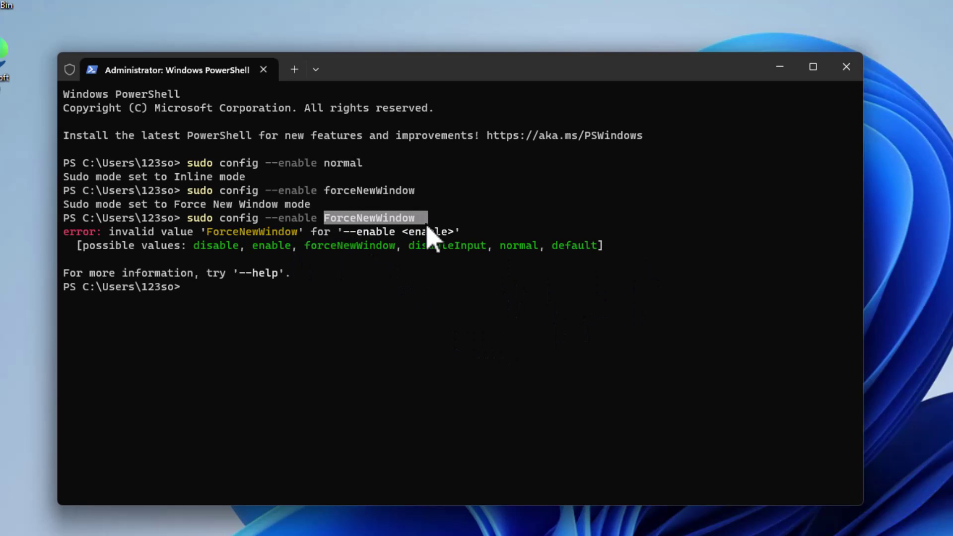
pyautogui.click(313, 287)
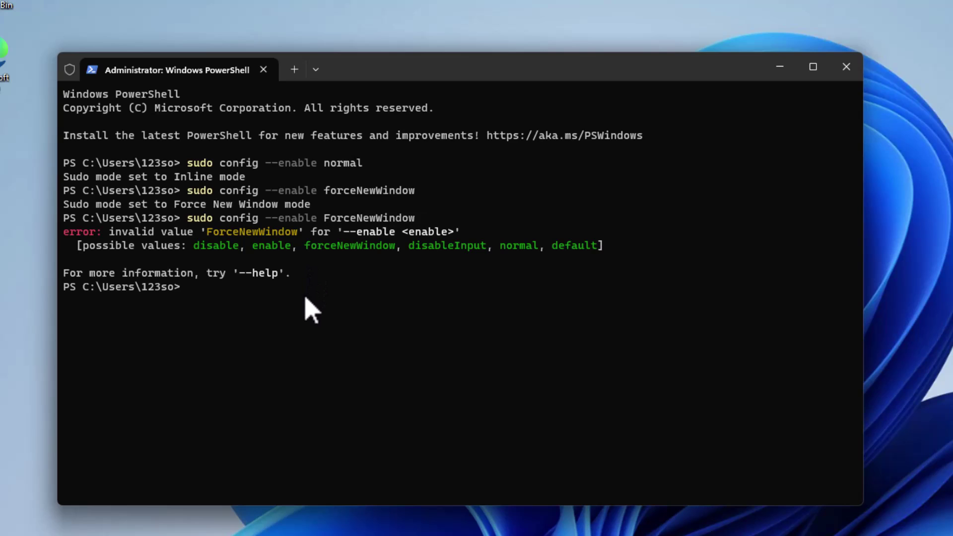
# Paste disableInput from the valid values list and run 'sudo config --enable disableInput'
pyautogui.press('Up')
pyautogui.press('BackSpace')
pyautogui.press('BackSpace')
pyautogui.press('BackSpace')
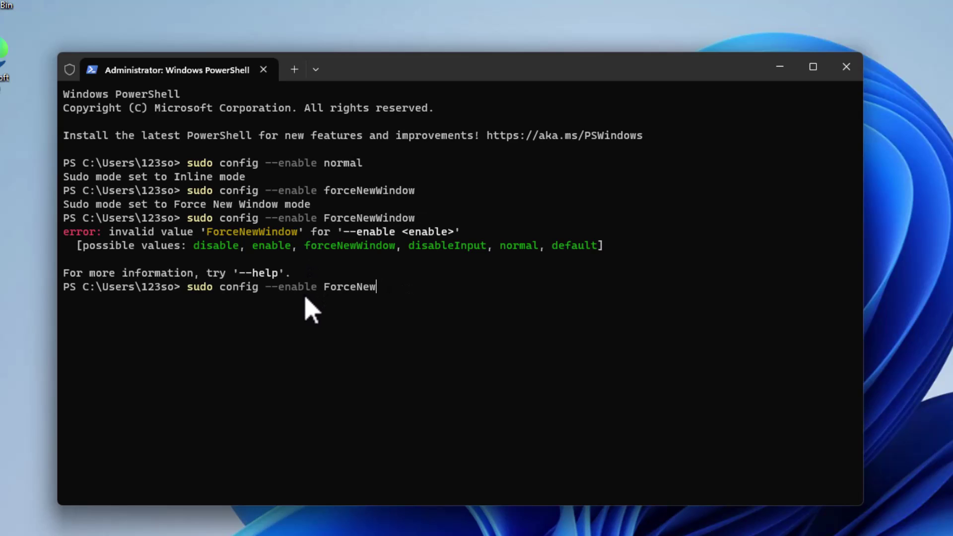
pyautogui.press('BackSpace')
pyautogui.press('BackSpace')
pyautogui.press('BackSpace')
pyautogui.press('BackSpace')
pyautogui.press('BackSpace')
pyautogui.doubleClick(468, 246)
pyautogui.rightClick(472, 250)
pyautogui.rightClick(375, 313)
pyautogui.press('Return')
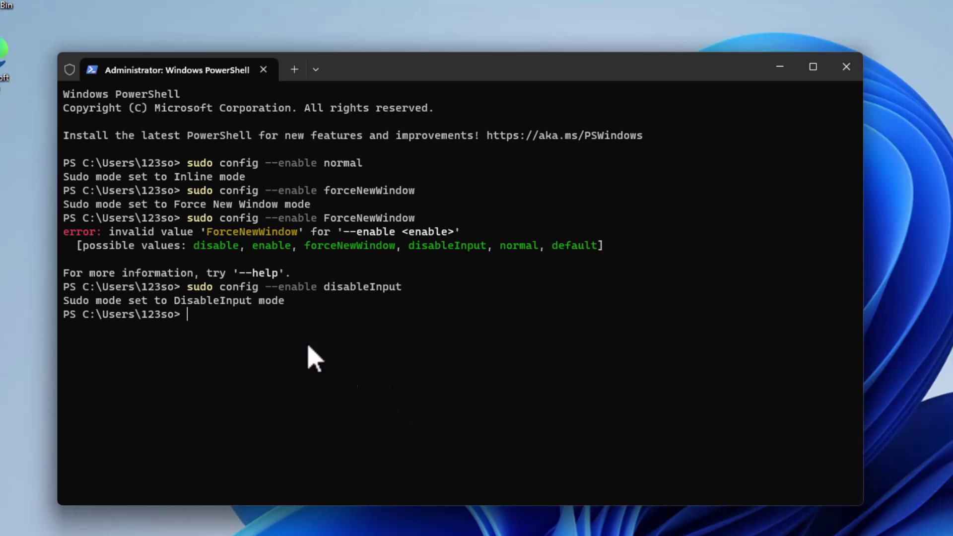
pyautogui.doubleClick(217, 274)
# Run 'sudo --help' to list sudo's run, config and help commands and options
pyautogui.click(260, 349)
pyautogui.rightClick(261, 350)
pyautogui.press('BackSpace')
pyautogui.press('BackSpace')
pyautogui.press('BackSpace')
pyautogui.write('sudo')
pyautogui.write('--help')
pyautogui.press('Return')
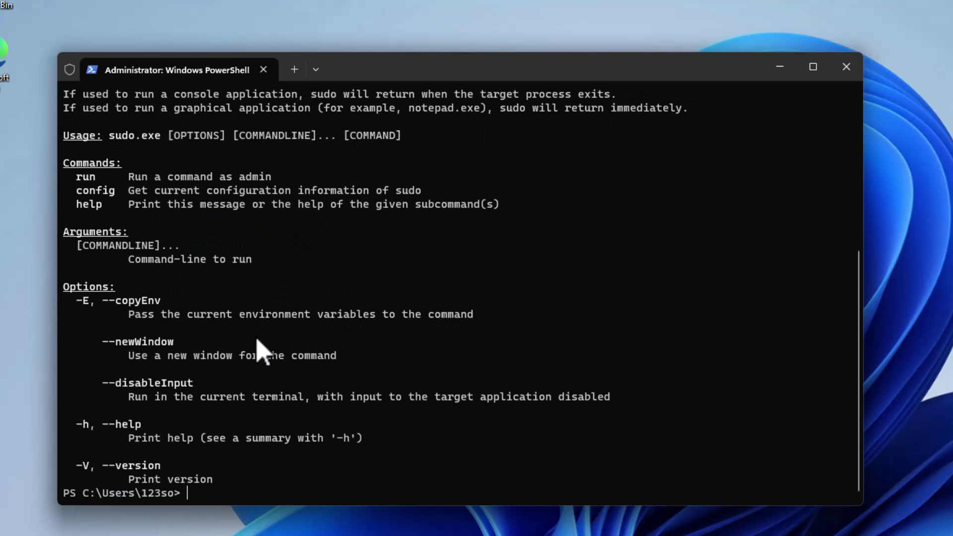
pyautogui.scroll(1, 262, 311)
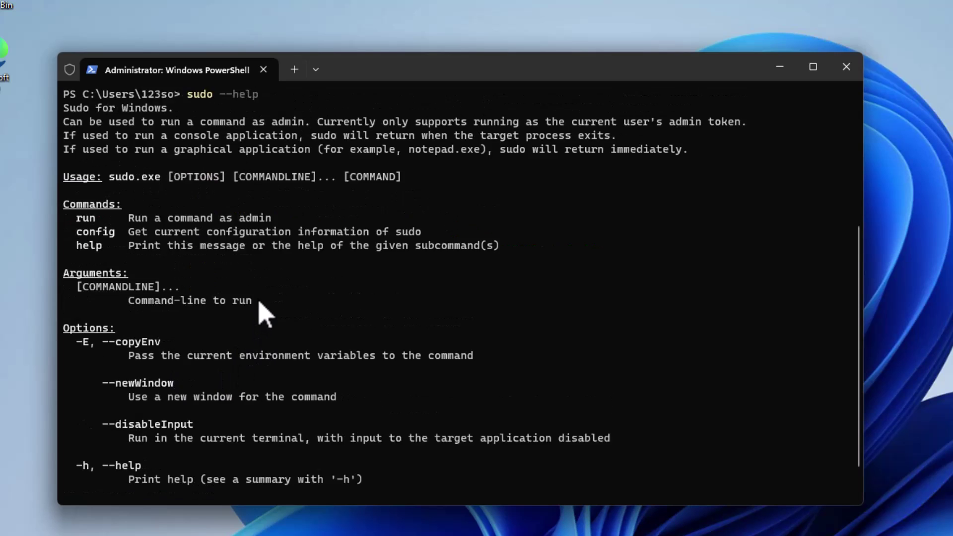
pyautogui.scroll(2, 262, 311)
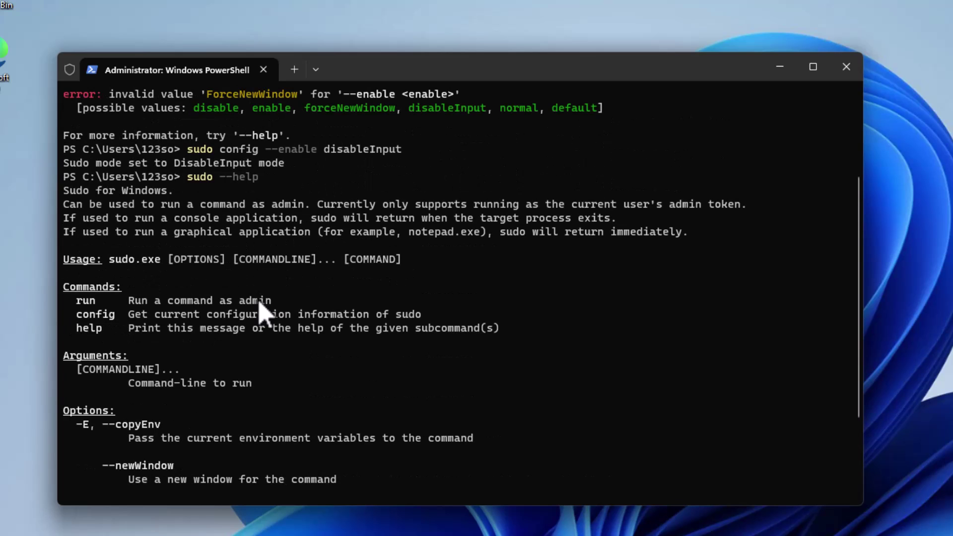
pyautogui.scroll(-3, 262, 312)
pyautogui.scroll(-2, 263, 311)
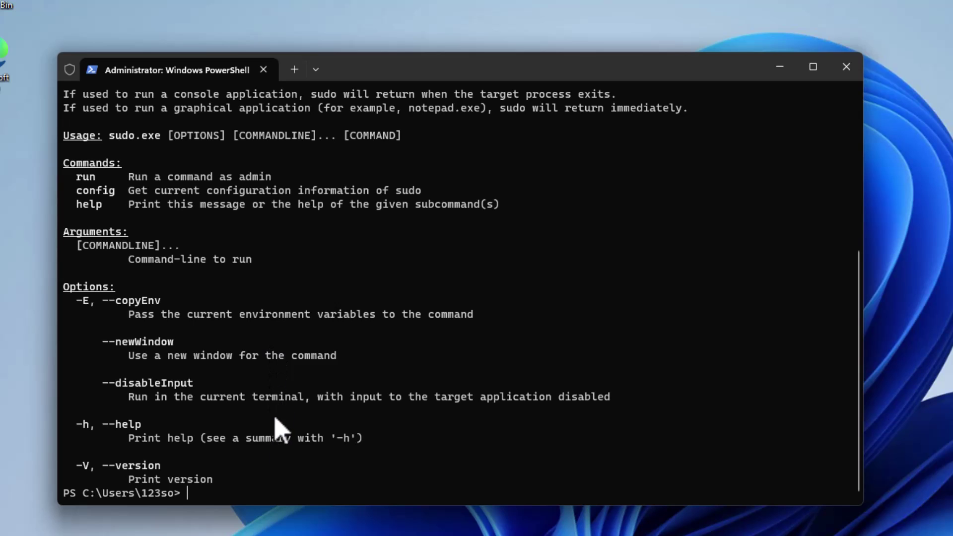
pyautogui.scroll(3, 302, 364)
pyautogui.scroll(5, 302, 365)
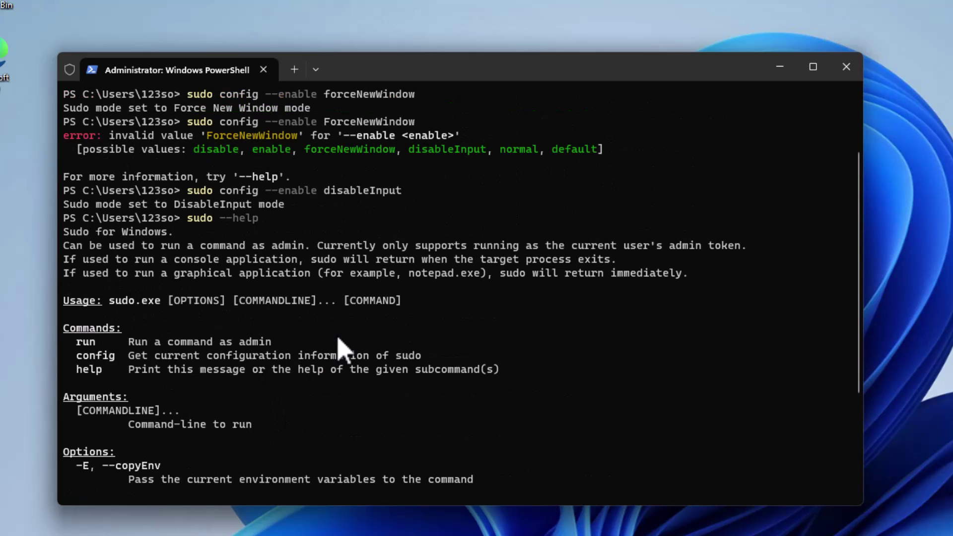
pyautogui.scroll(-6, 382, 337)
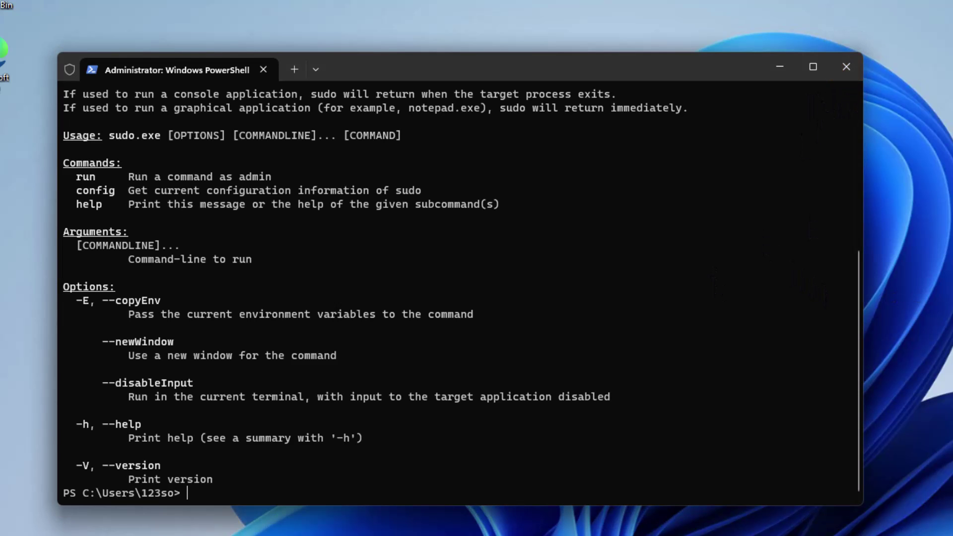
# Close the PowerShell window and open Local Disk (C:) via This PC in File Explorer
pyautogui.click(845, 69)
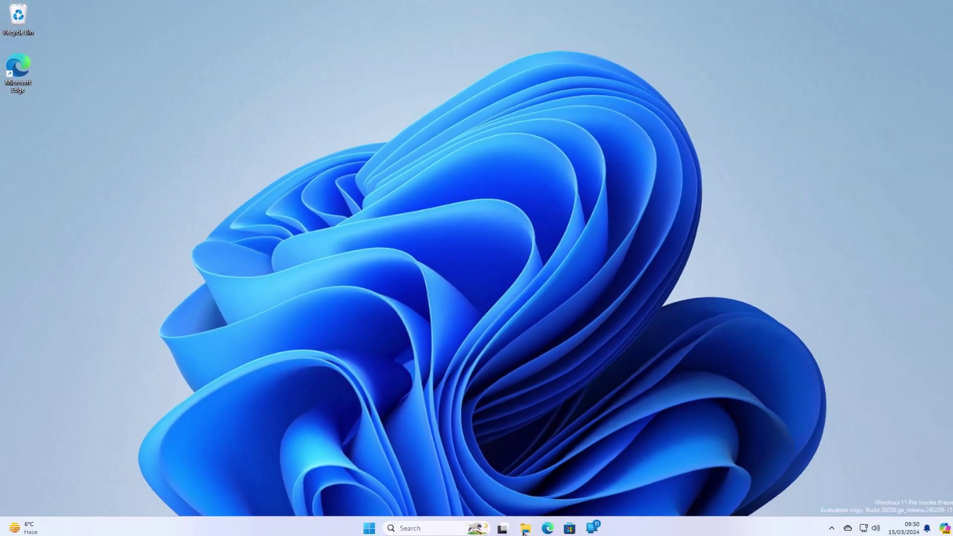
pyautogui.click(521, 524)
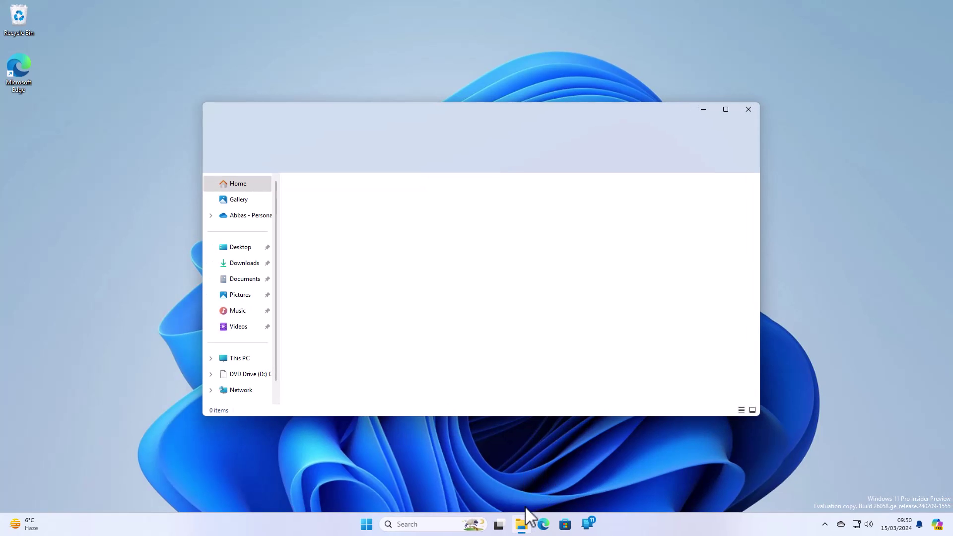
pyautogui.click(250, 358)
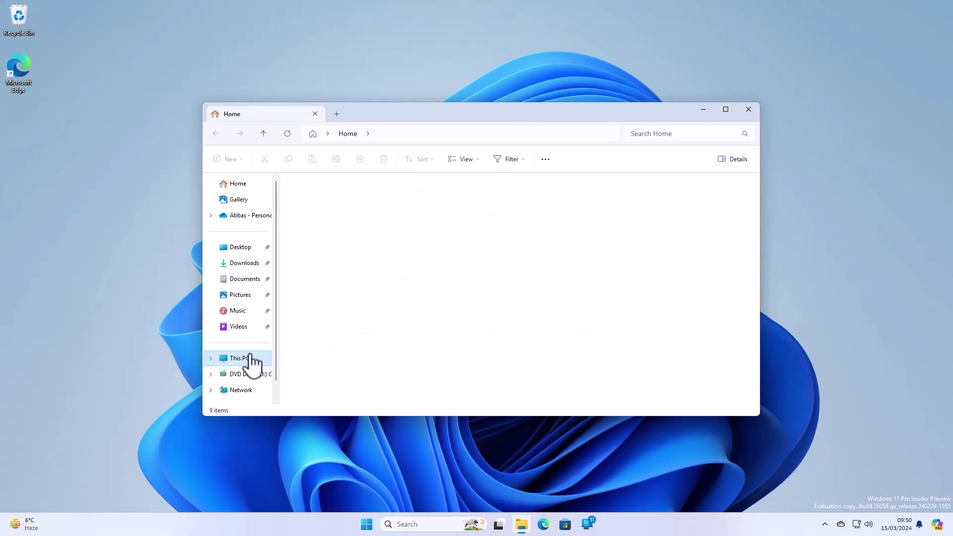
pyautogui.doubleClick(358, 206)
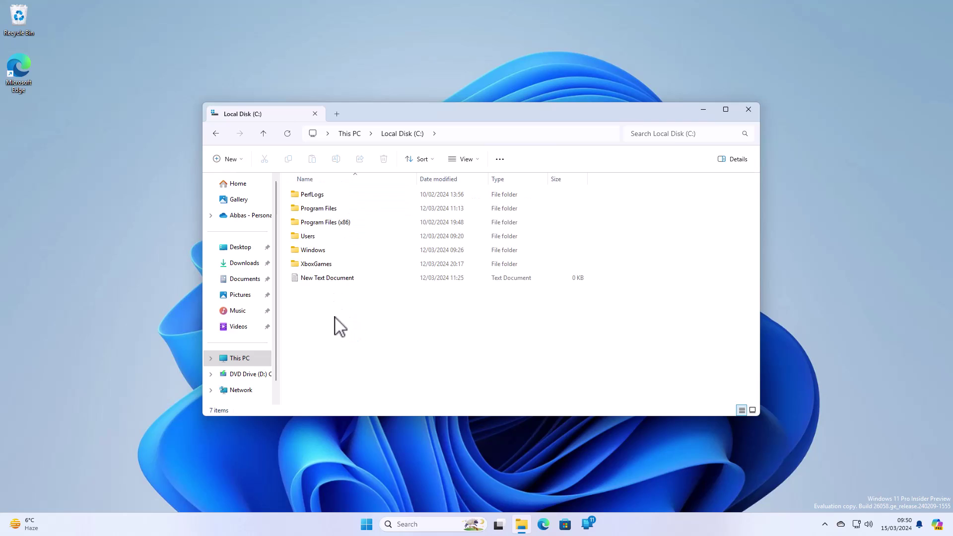
# Create a text document named Delete in C:\ containing 1323 and save it
pyautogui.rightClick(343, 294)
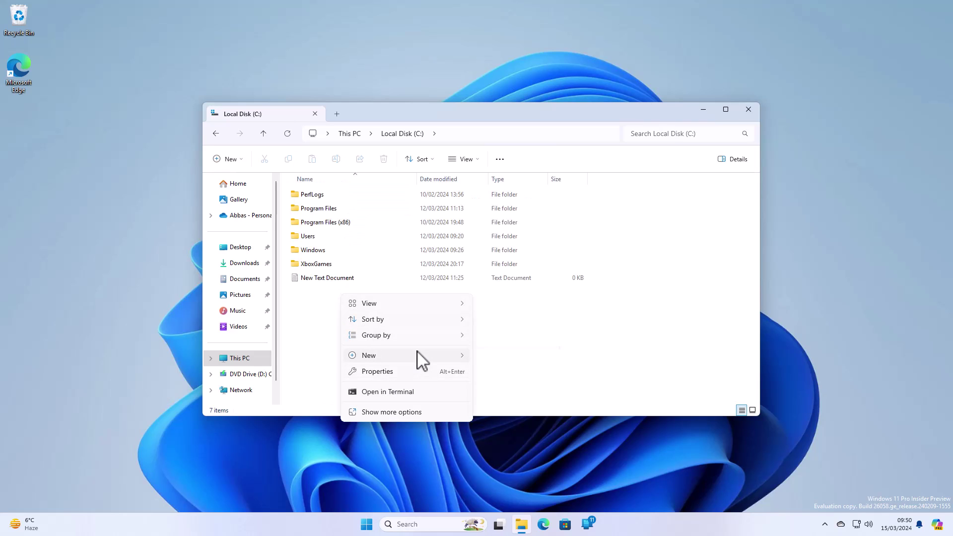
pyautogui.moveTo(369, 356)
pyautogui.click(513, 420)
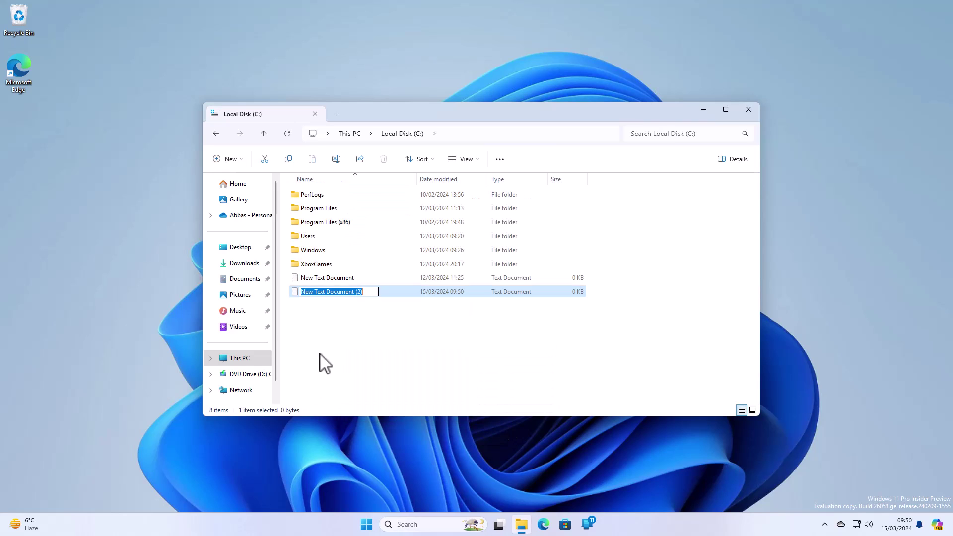
pyautogui.write('Delete')
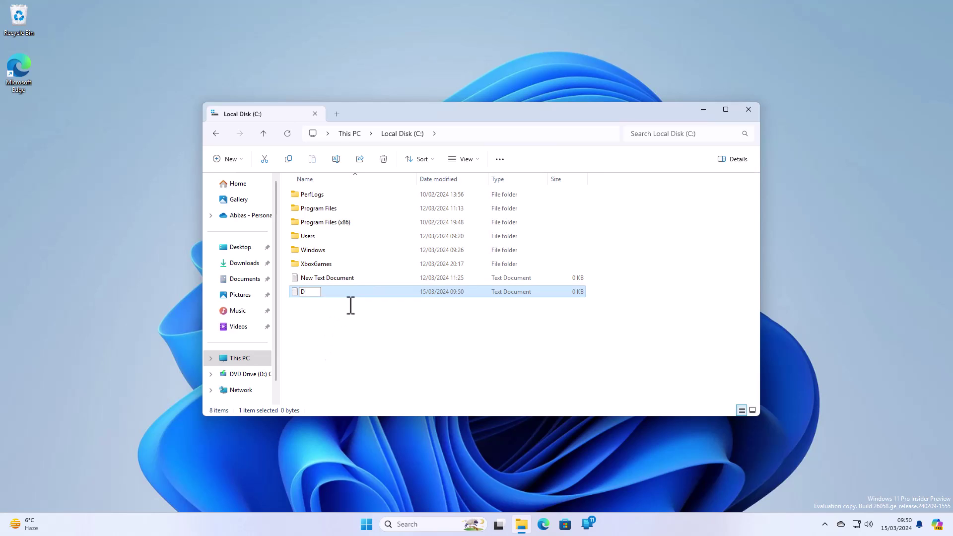
pyautogui.press('Return')
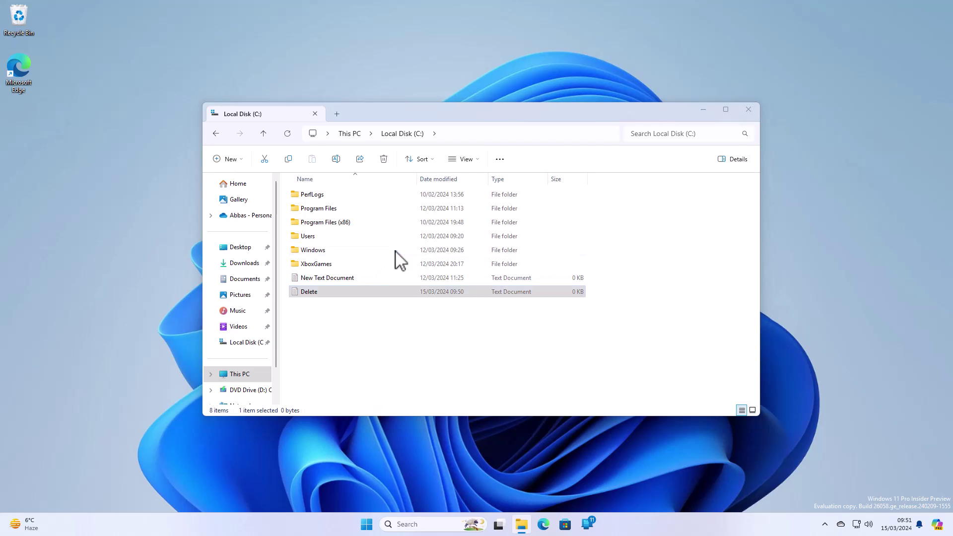
pyautogui.write('1323')
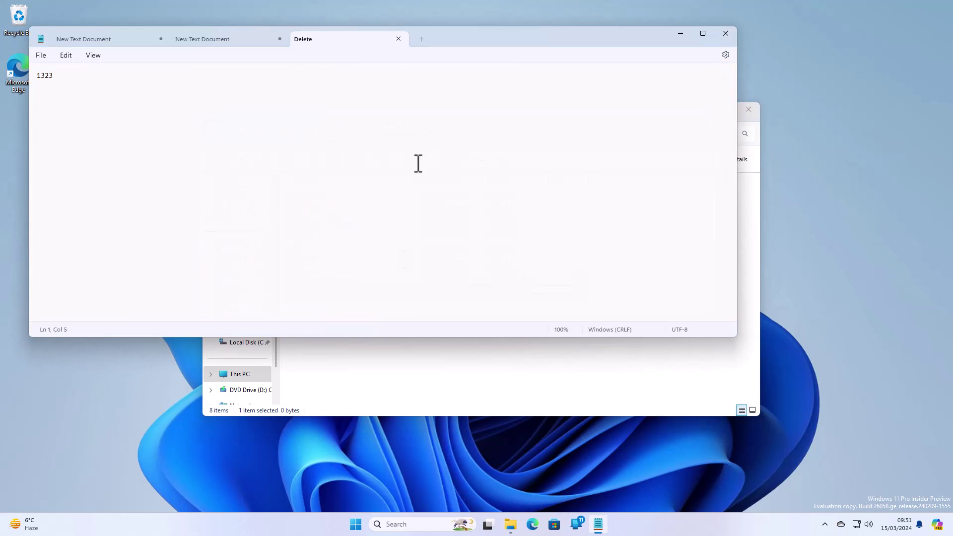
pyautogui.click(725, 33)
pyautogui.click(470, 305)
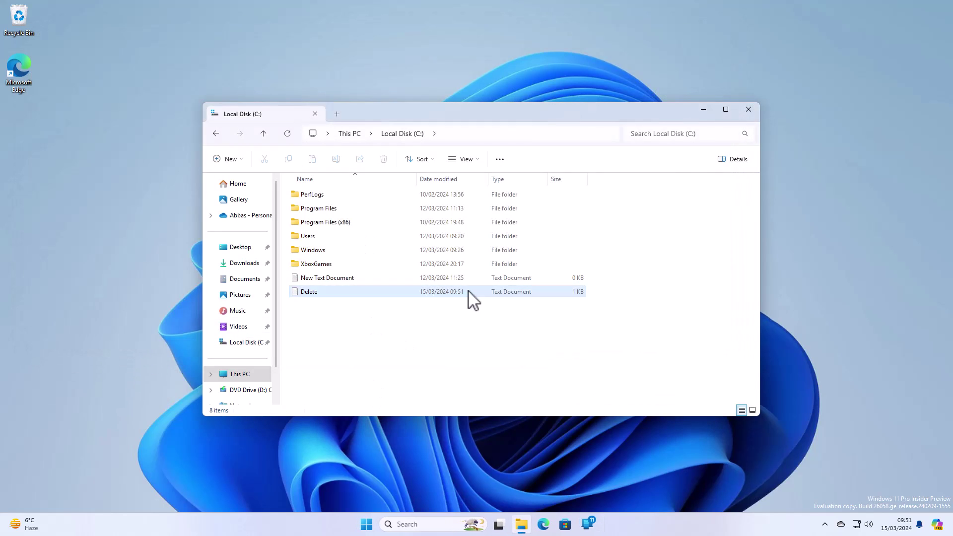
# Close File Explorer, launch Terminal from Start search, and reposition its window
pyautogui.click(748, 110)
pyautogui.press('super')
pyautogui.write('sudo')
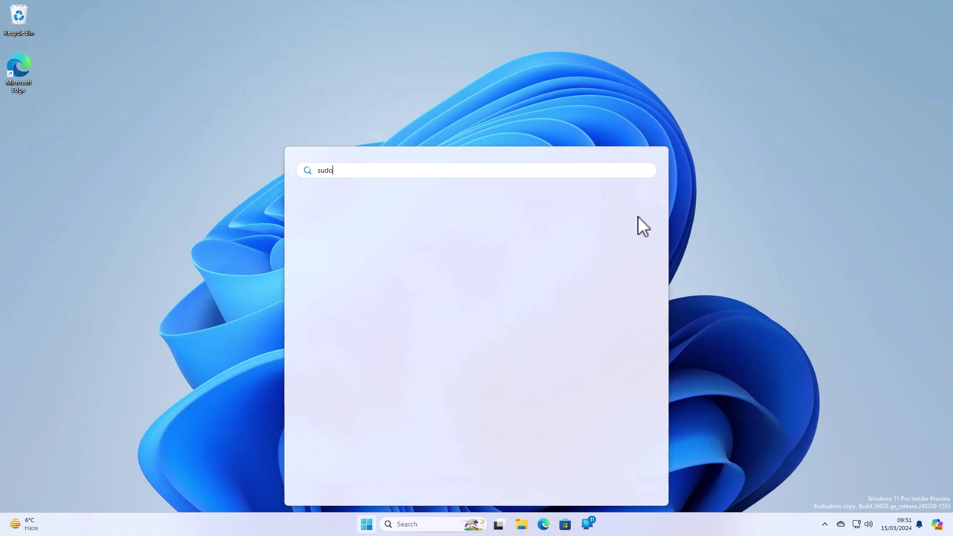
pyautogui.write('terminal')
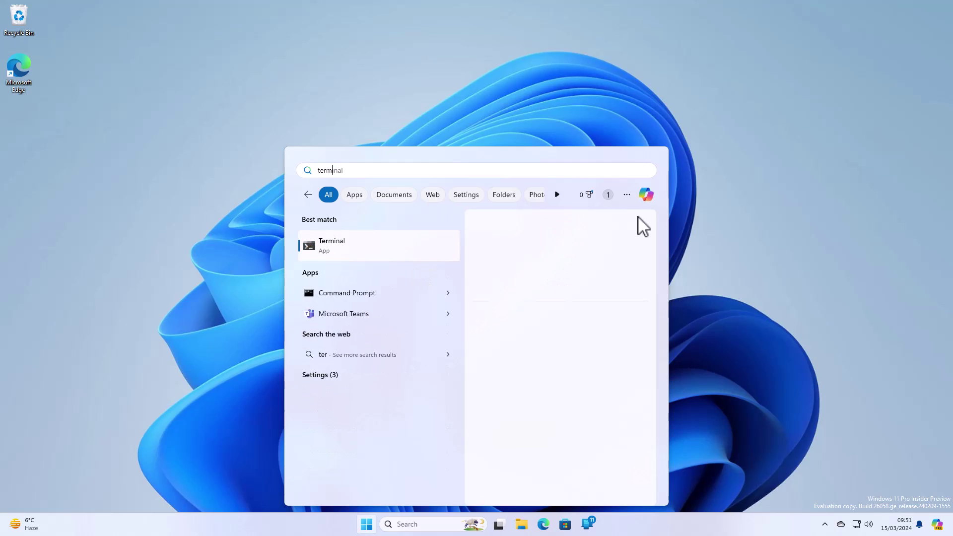
pyautogui.press('Return')
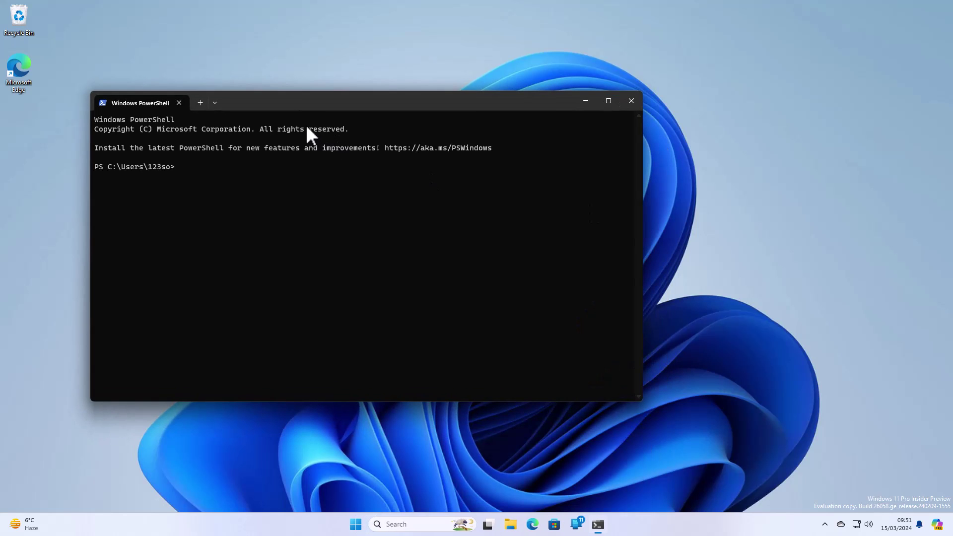
pyautogui.moveTo(304, 104); pyautogui.dragTo(380, 141)
pyautogui.write('cd')
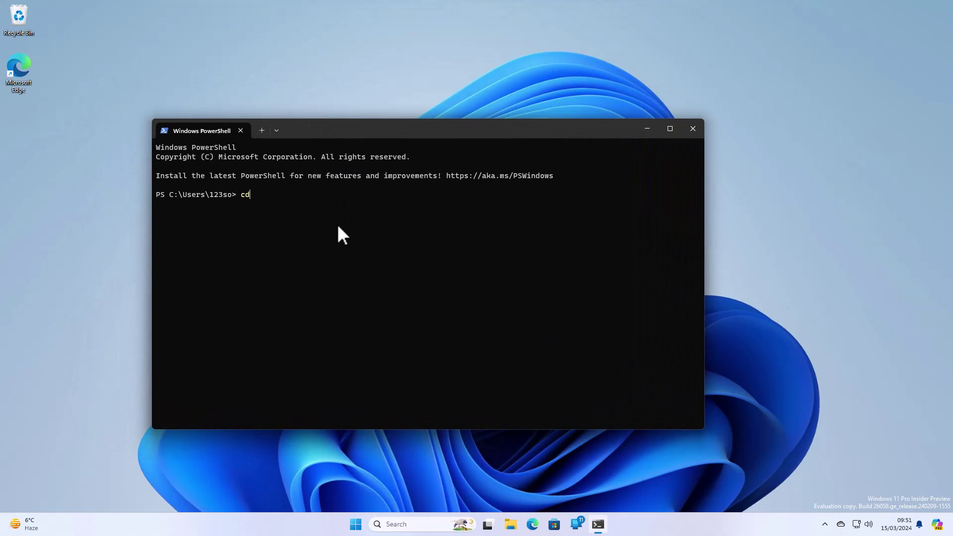
pyautogui.write(':')
# Move to C:\ with cd.., list it with dir, and type 'sudo del .\Delete.txt'
pyautogui.press('Return')
pyautogui.write('cd')
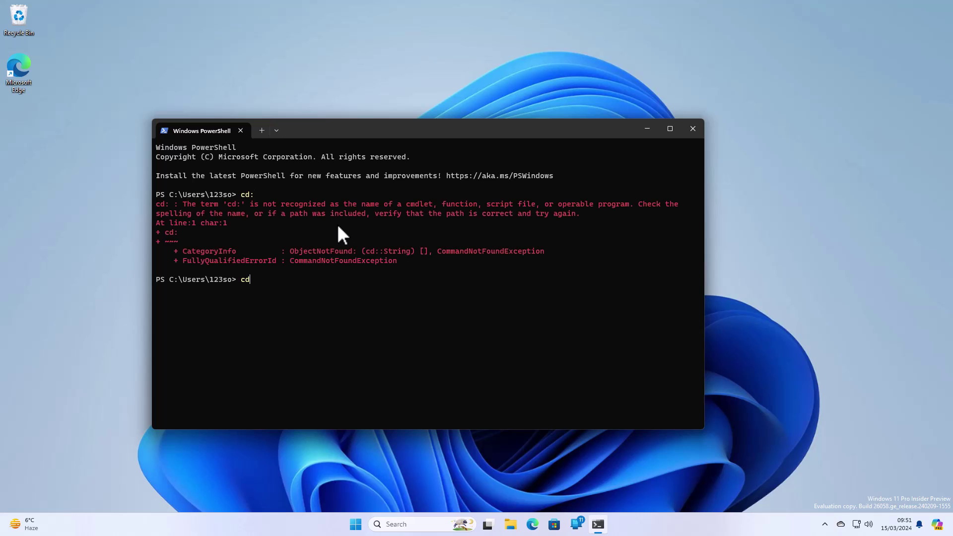
pyautogui.write('..')
pyautogui.press('Return')
pyautogui.write('cd..')
pyautogui.press('Return')
pyautogui.write('dir')
pyautogui.press('Return')
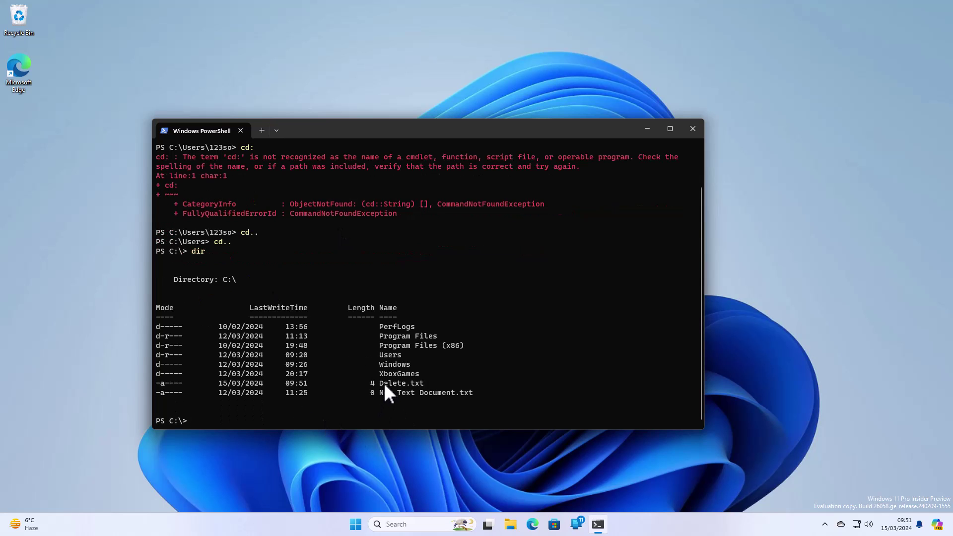
pyautogui.rightClick(453, 389)
pyautogui.write('sudo de')
pyautogui.press('Tab')
pyautogui.write('de')
pyautogui.write('l .\\Delete.txt')
# Run 'sudo del .\Delete.txt' and approve the User Account Control prompt with Yes
pyautogui.press('Return')
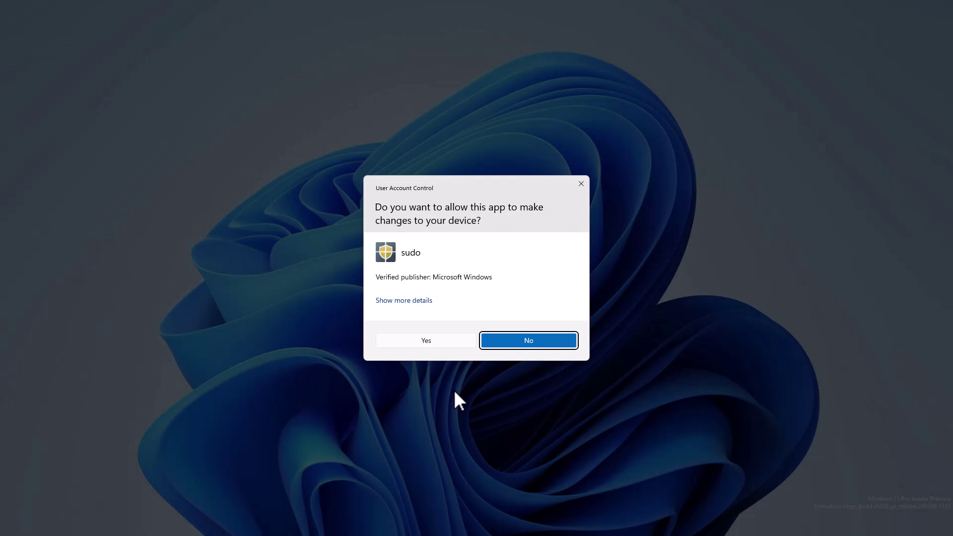
pyautogui.press('Left')
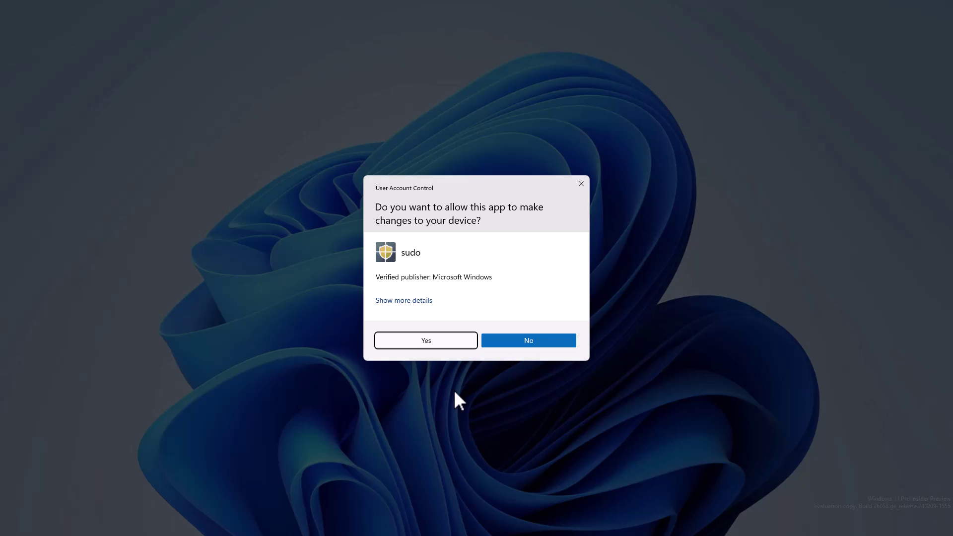
pyautogui.press('Return')
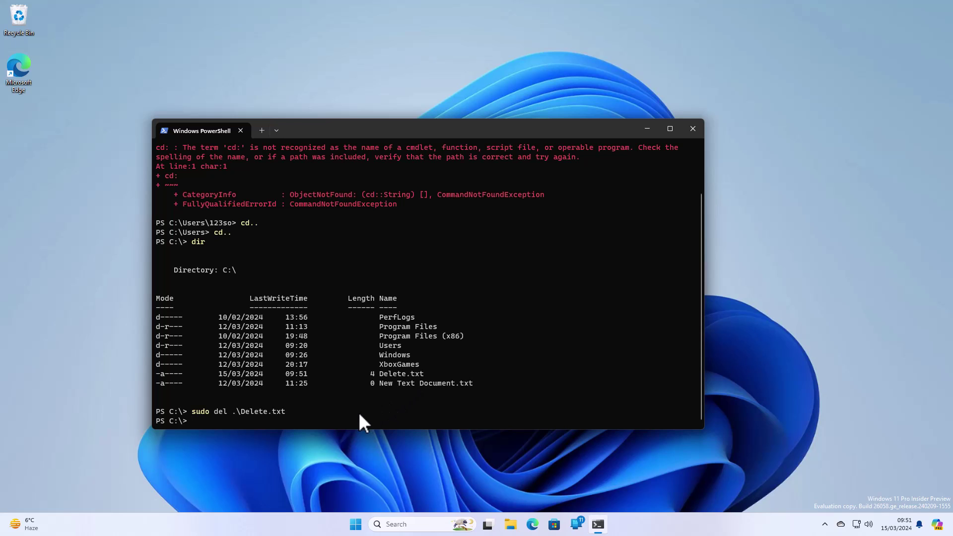
pyautogui.write('dir')
# Re-list C:\ with dir to confirm Delete.txt is gone, then close Windows Terminal
pyautogui.press('Return')
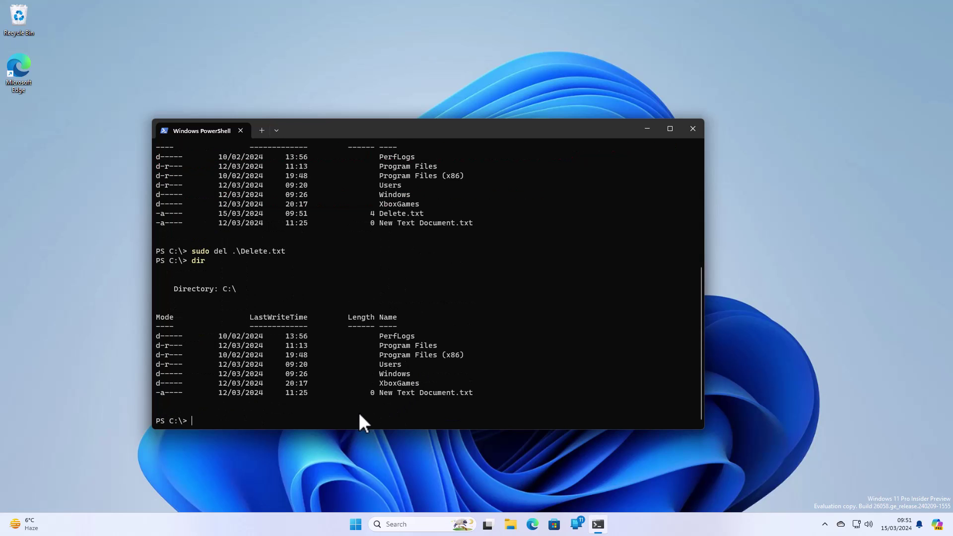
pyautogui.moveTo(486, 388); pyautogui.dragTo(181, 337)
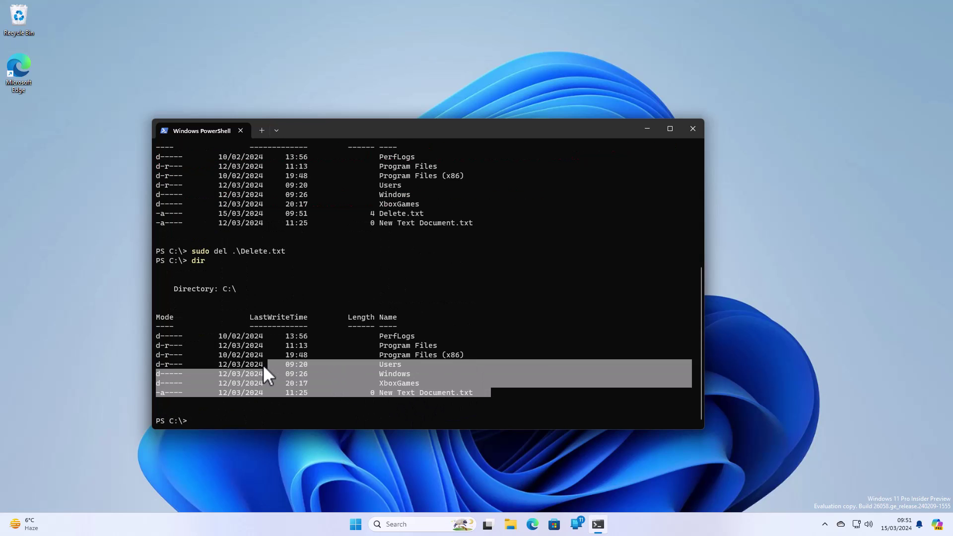
pyautogui.click(248, 420)
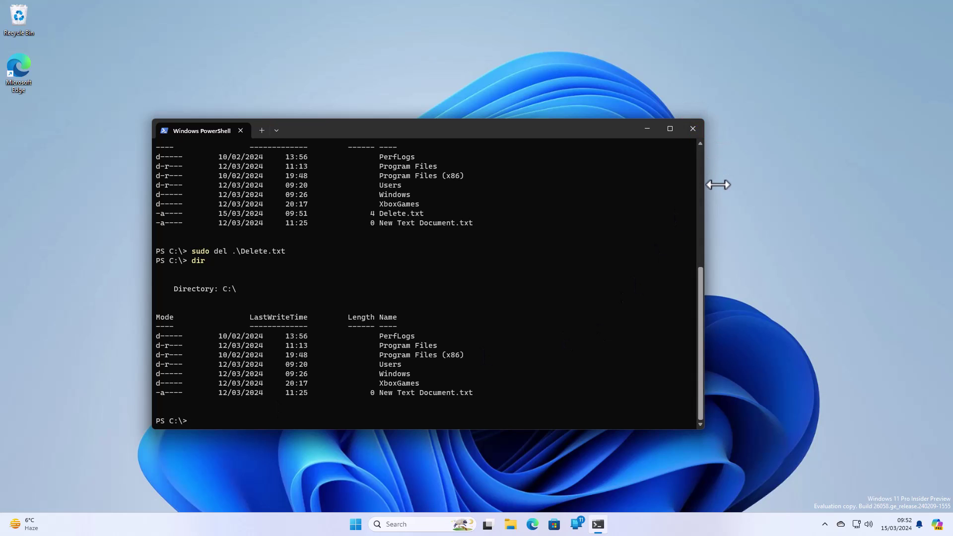
pyautogui.moveTo(703, 178); pyautogui.dragTo(680, 179)
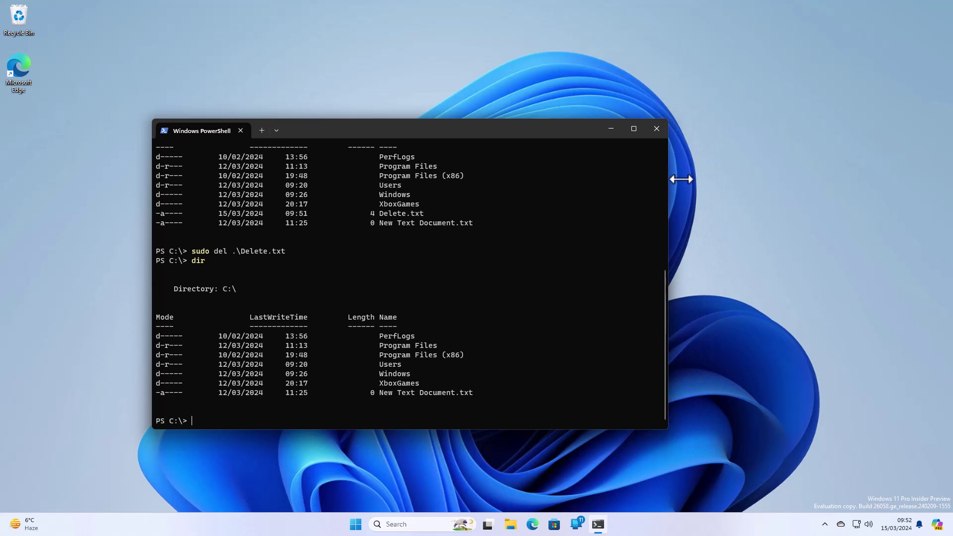
pyautogui.click(656, 128)
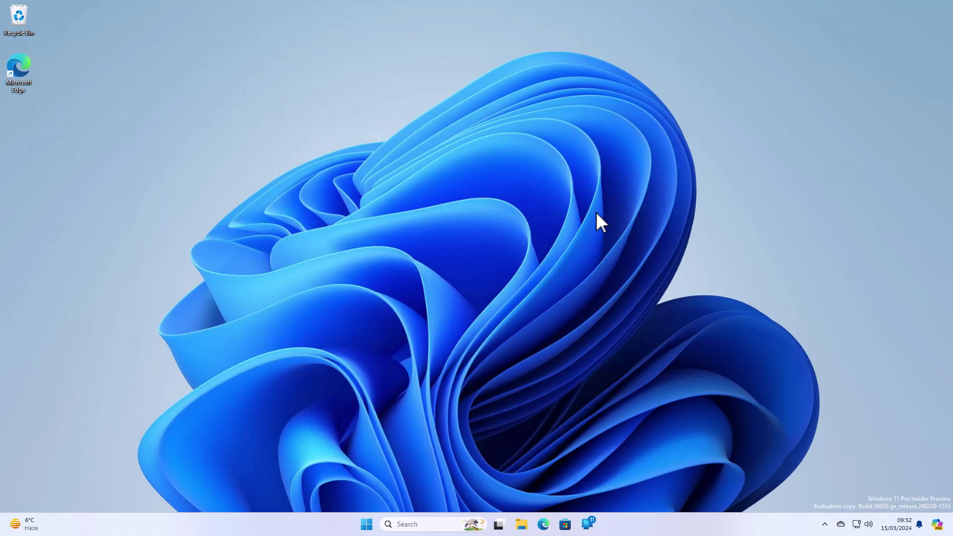